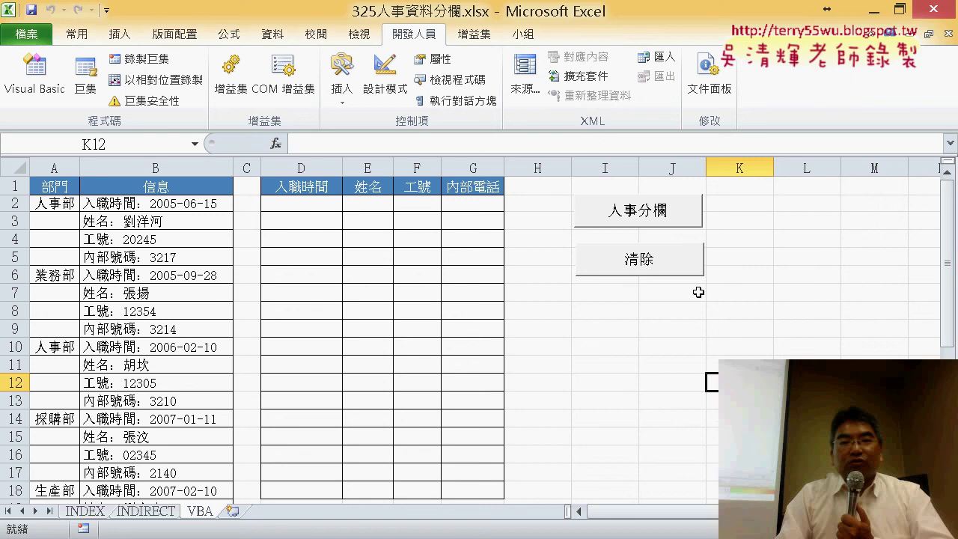
- Run the 人事分欄 and clear macros a few times to demo filling and clearing D2:G9
click(637, 212)
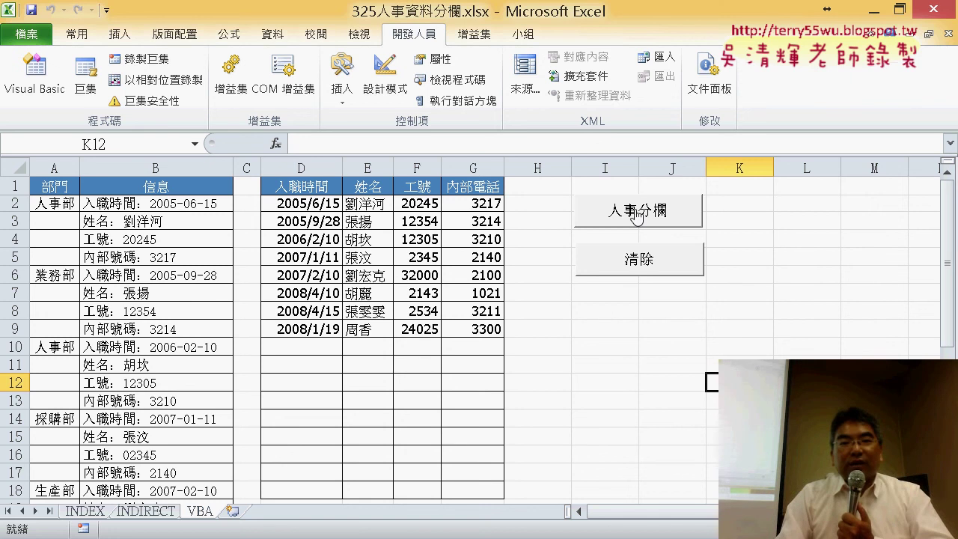
click(633, 262)
click(642, 210)
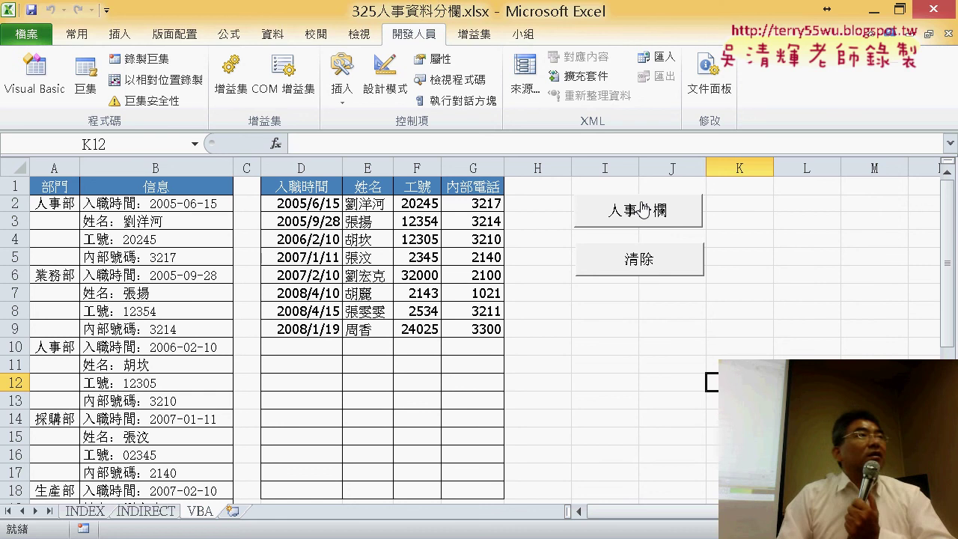
click(636, 259)
click(646, 209)
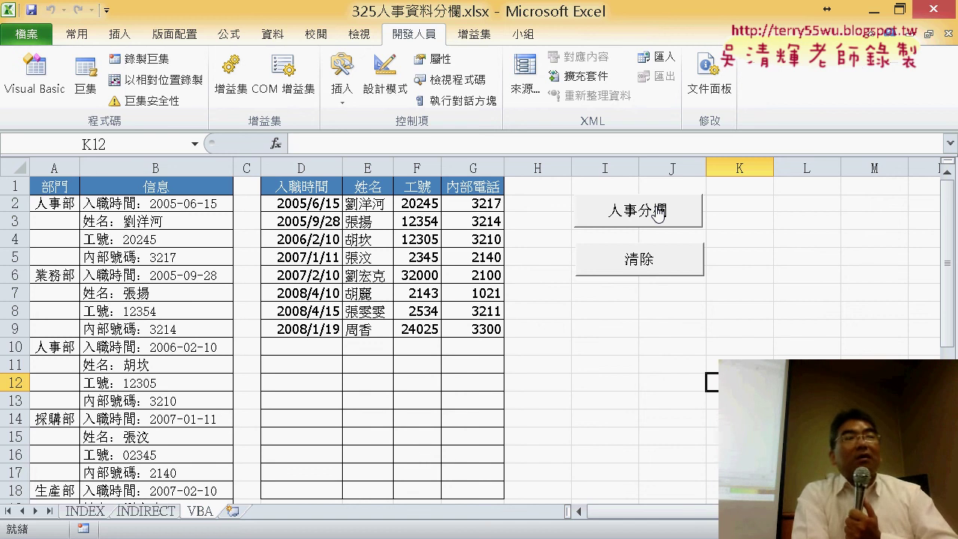
click(665, 275)
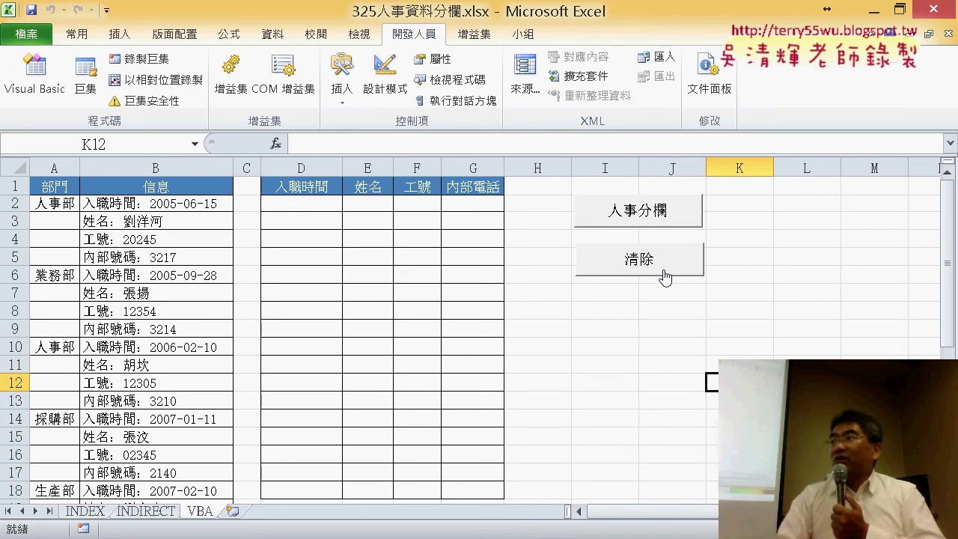
- Point out the output cells across row 2, from D2 to G2
click(293, 207)
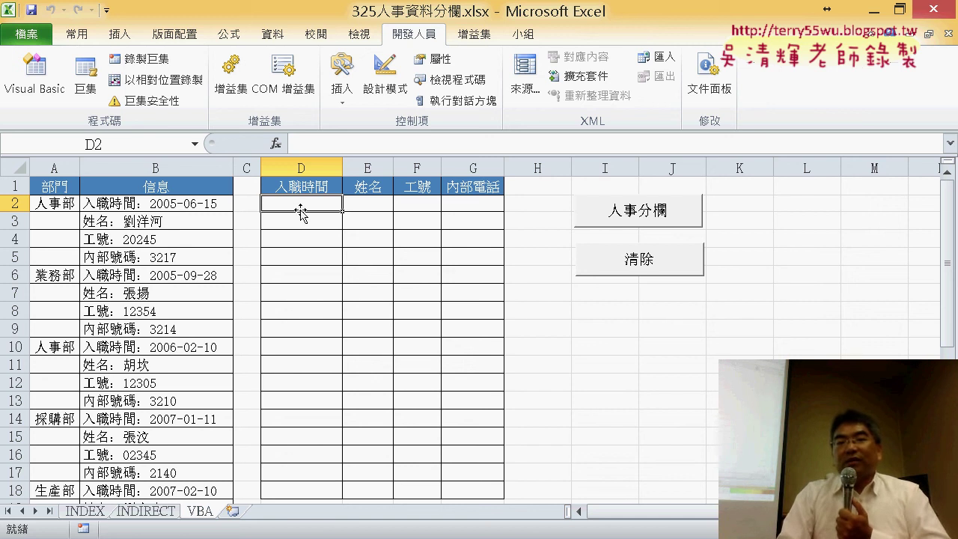
click(385, 207)
click(418, 204)
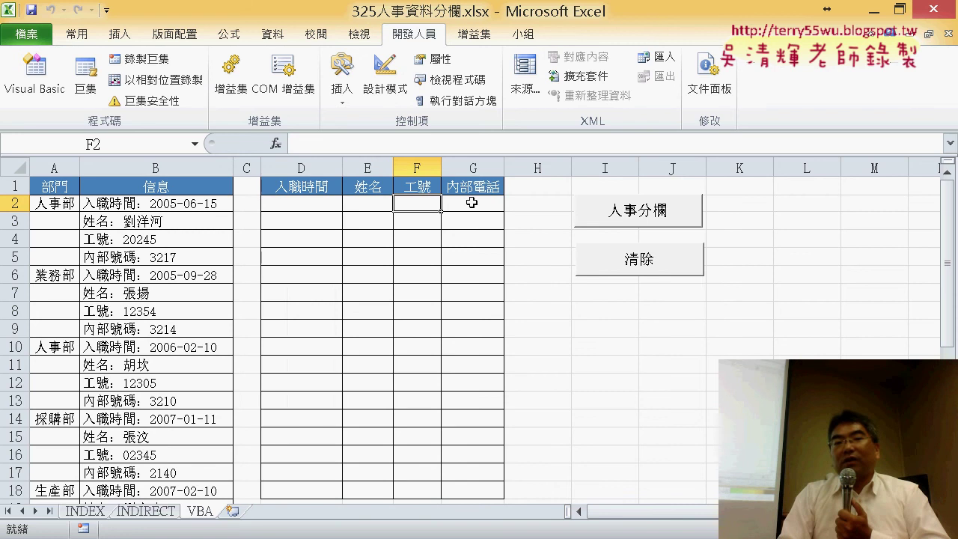
click(472, 204)
click(315, 204)
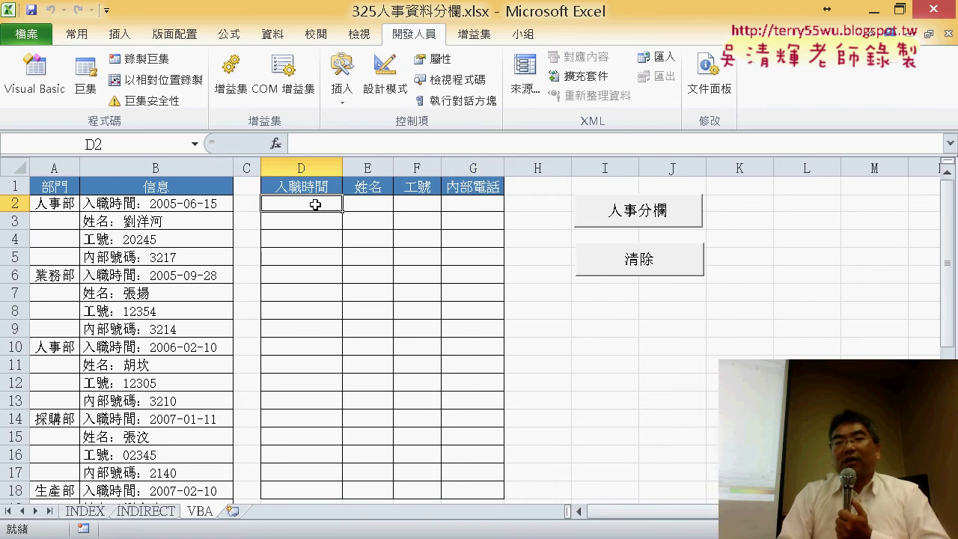
- Open the 人事分欄 macro's code from its button's Assign Macro dialog and delete its body
right_click(641, 217)
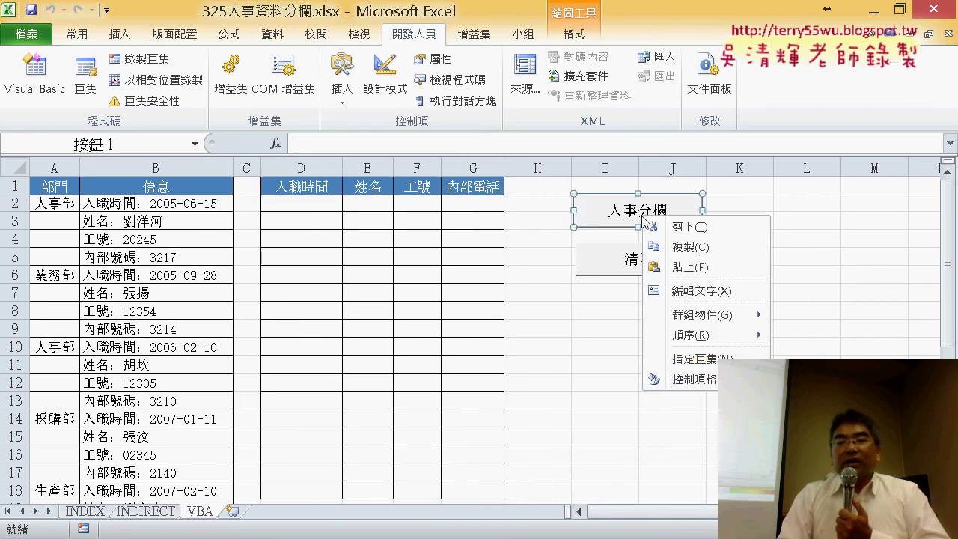
click(676, 361)
click(827, 258)
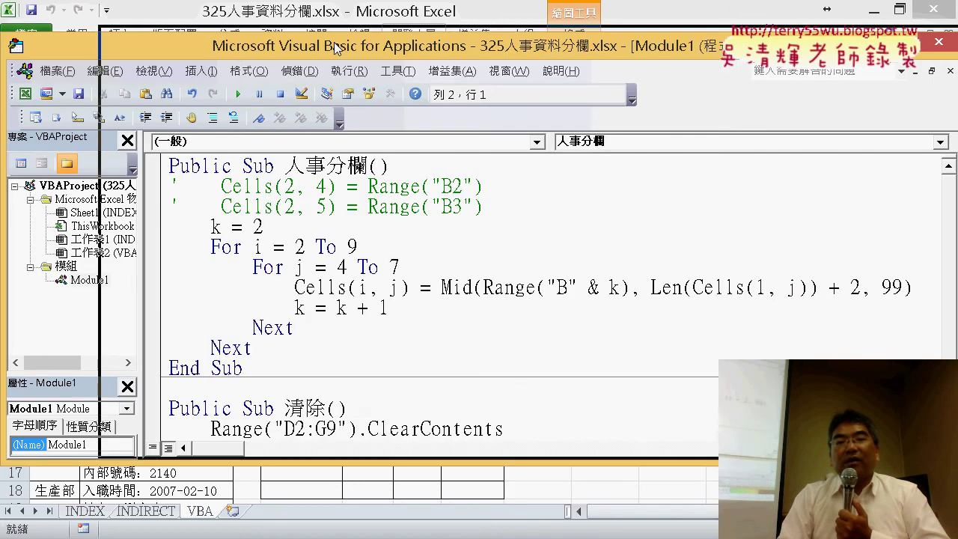
drag(304, 51, 401, 44)
drag(376, 332, 268, 178)
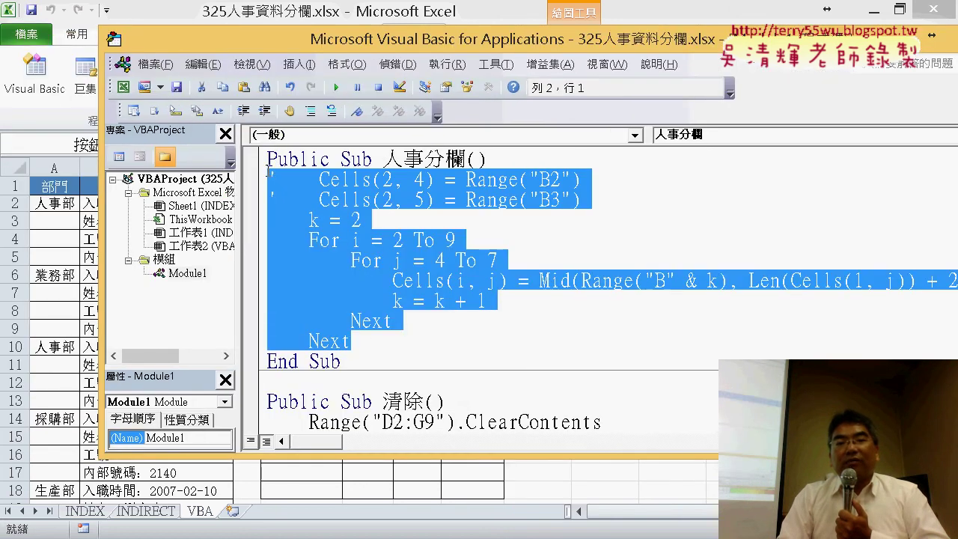
key(Delete)
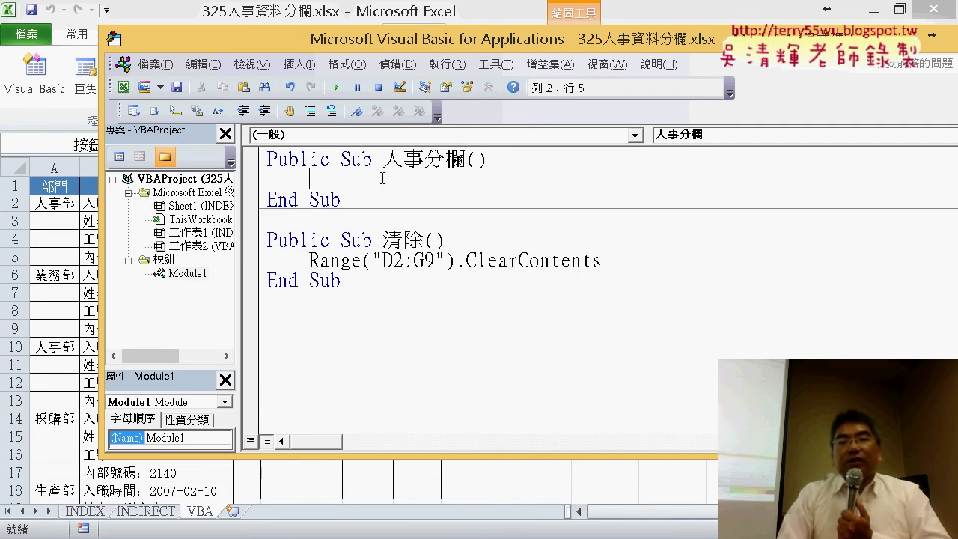
drag(385, 160, 466, 160)
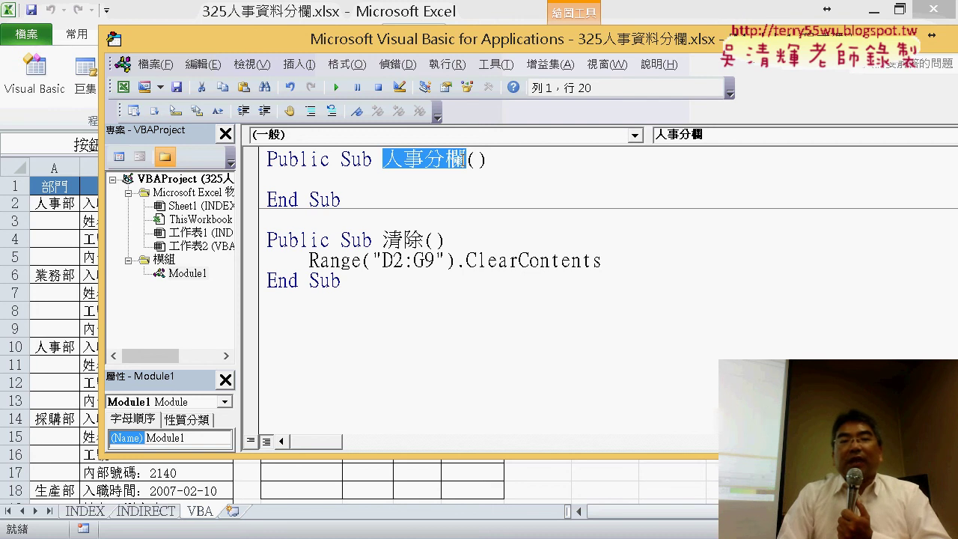
click(450, 178)
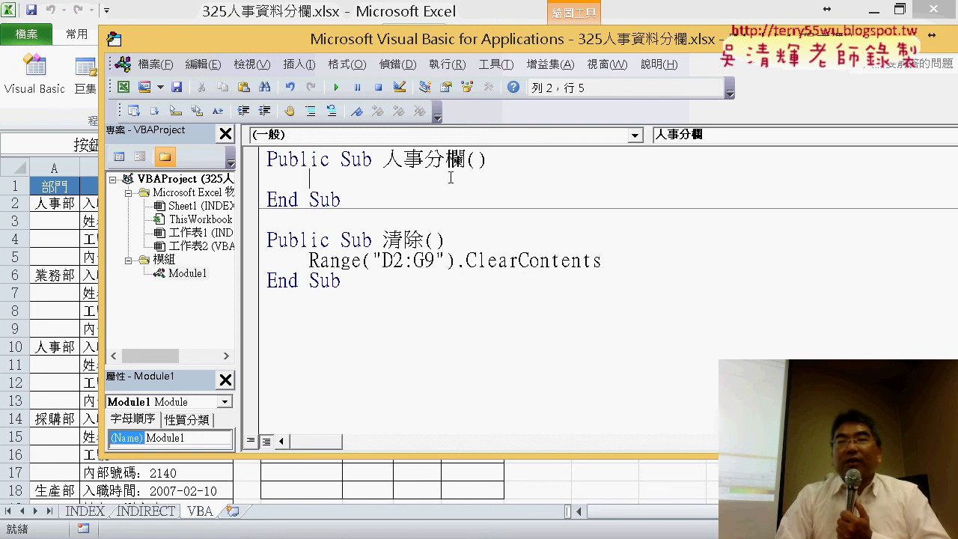
drag(399, 43, 731, 60)
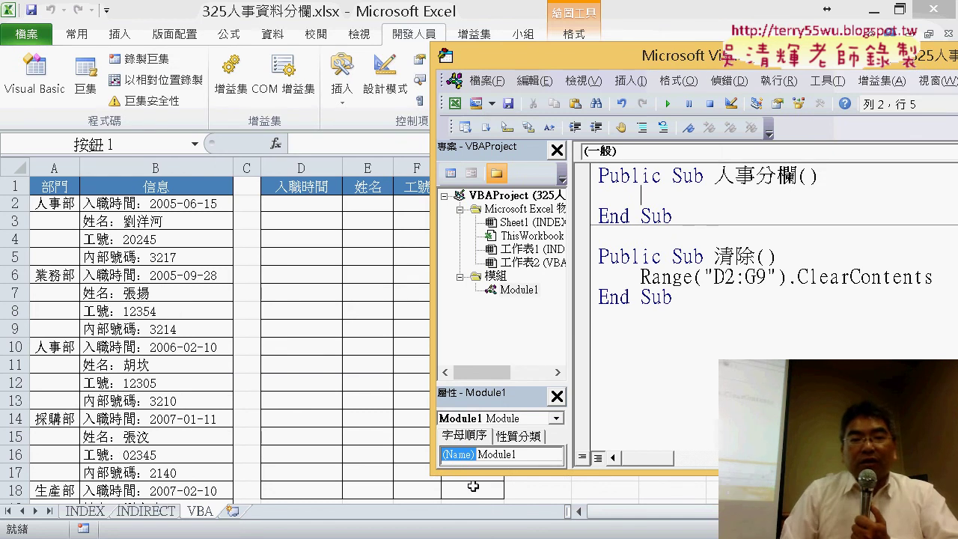
- Write the outer loop For i = 2 To 9 with its Next line
text(for i=2 to)
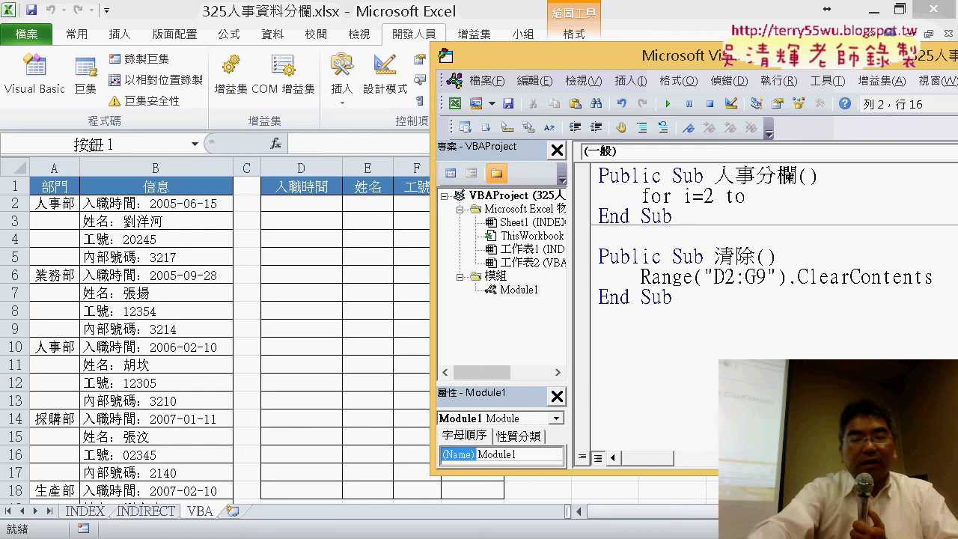
text(9)
key(Return)
key(Return)
text(n)
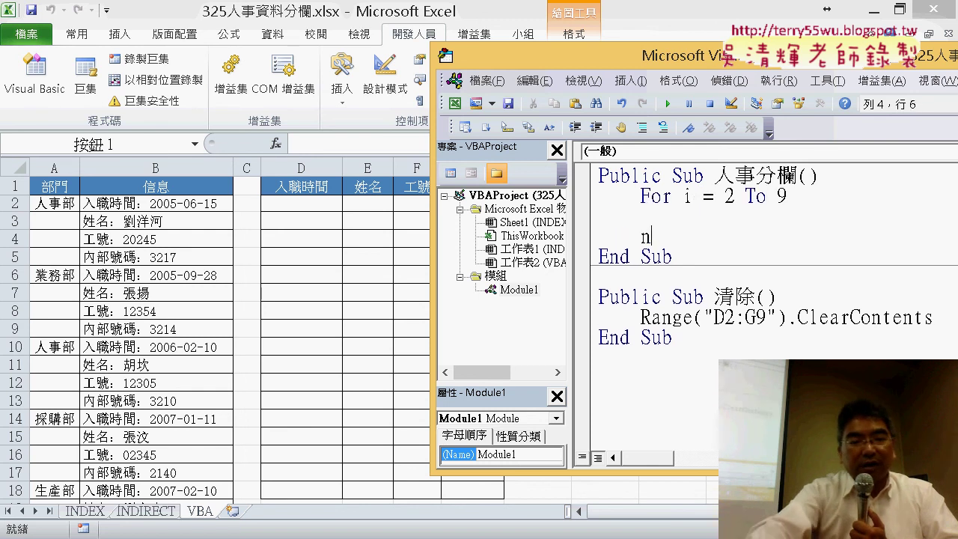
text(ex)
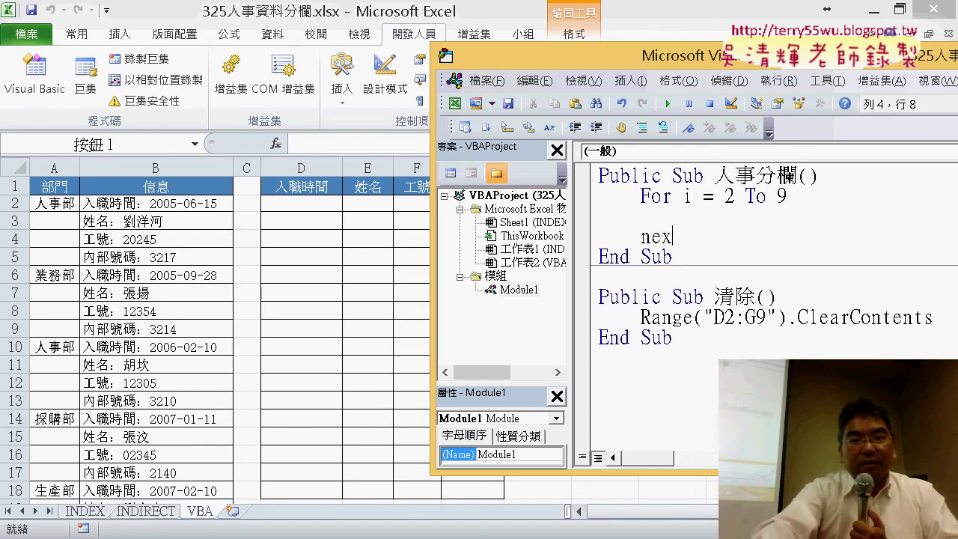
text(t)
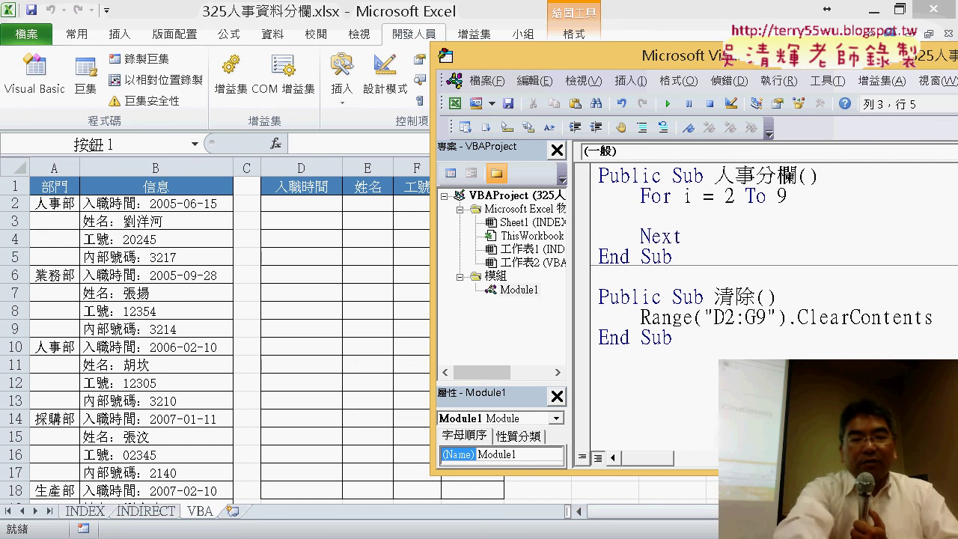
key(Tab)
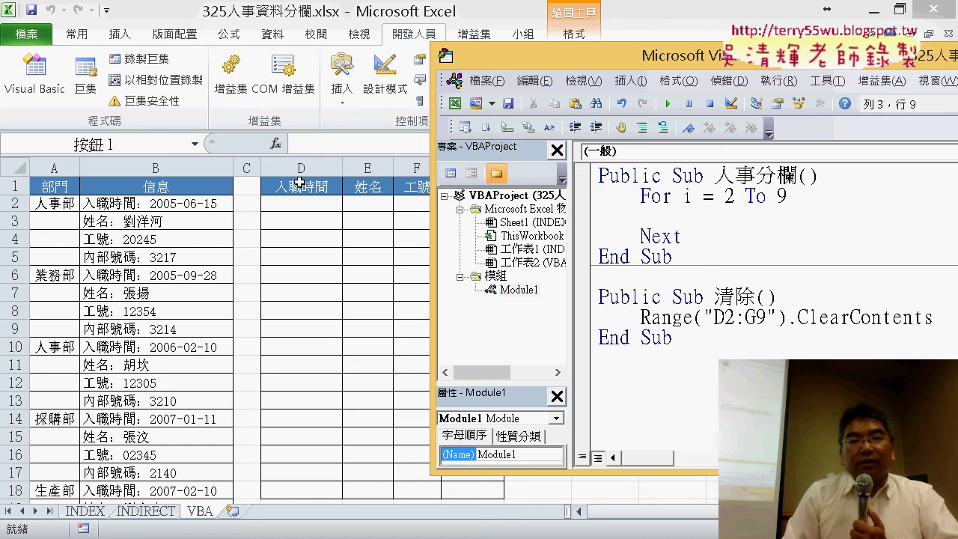
- Nest a For j = 4 To 7 loop inside and begin cells(i,j)= in it
text(for j=4)
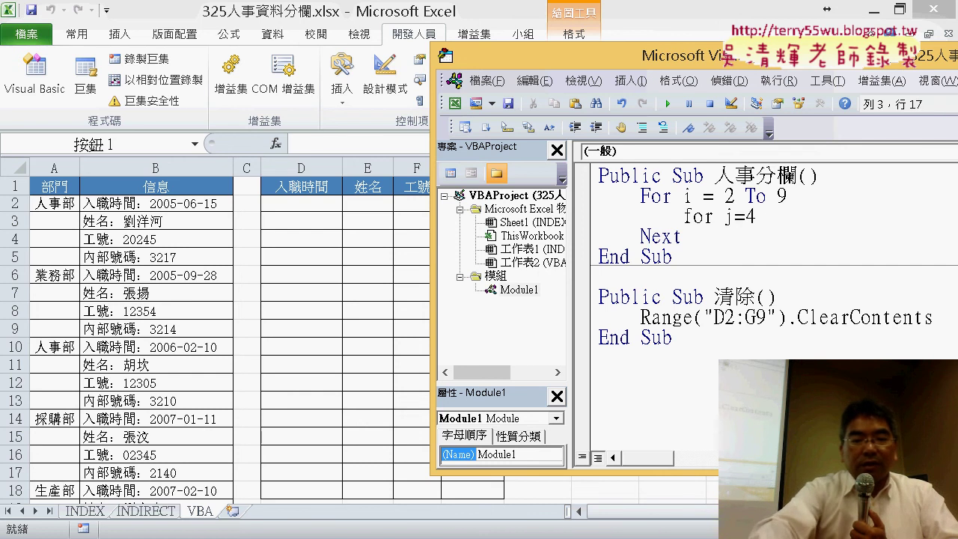
text(7)
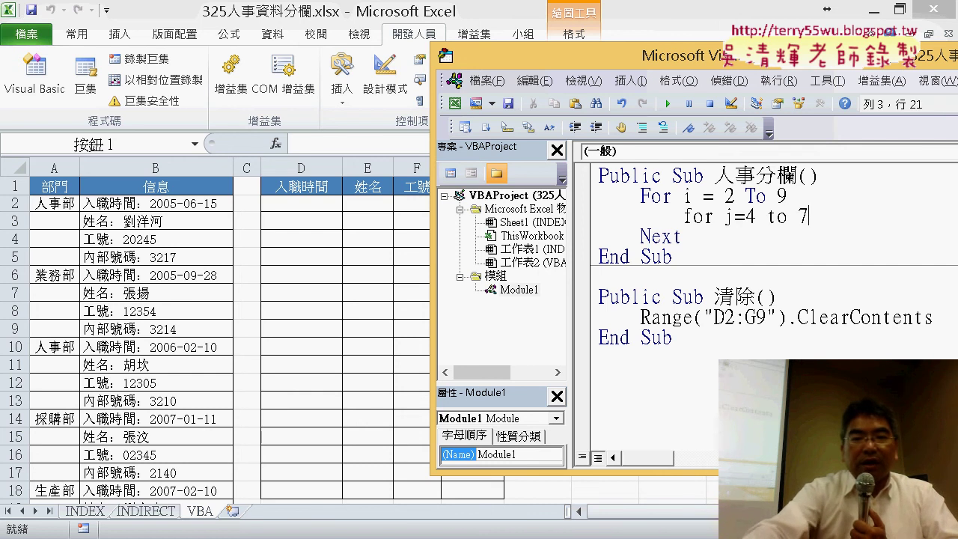
key(Return)
text(next)
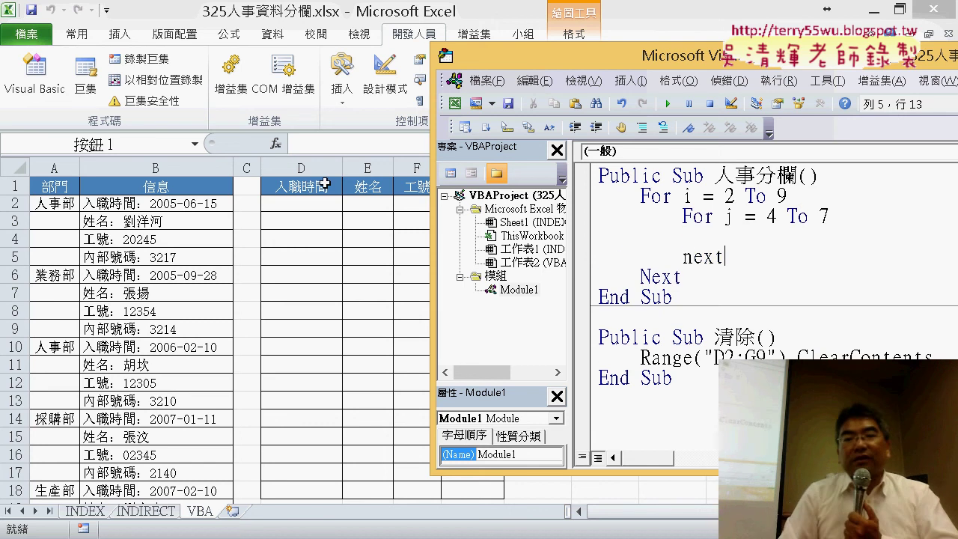
click(745, 232)
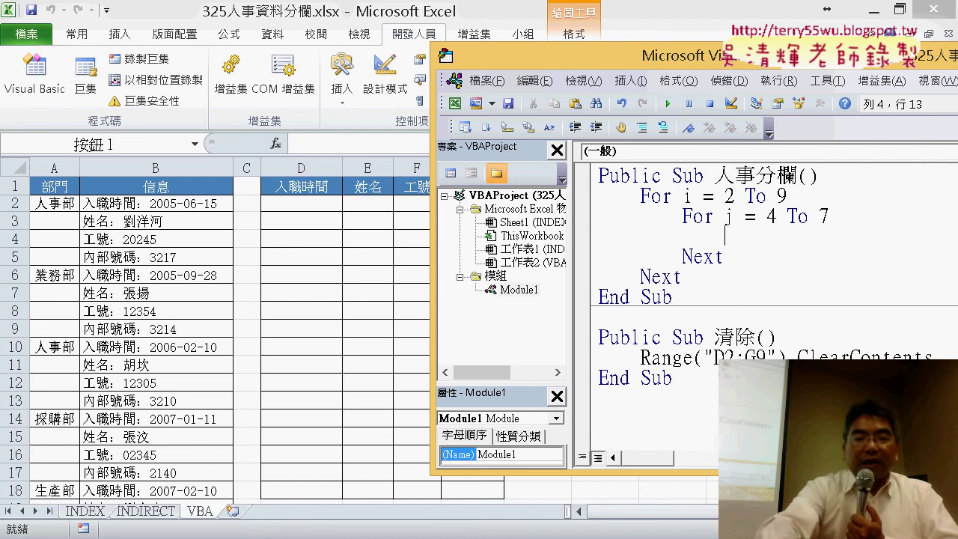
text(cell)
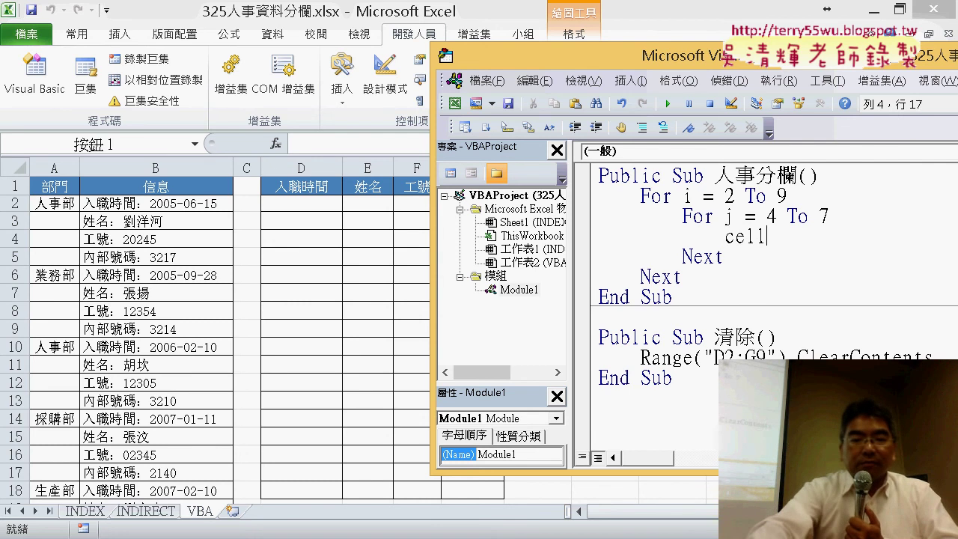
text(s()
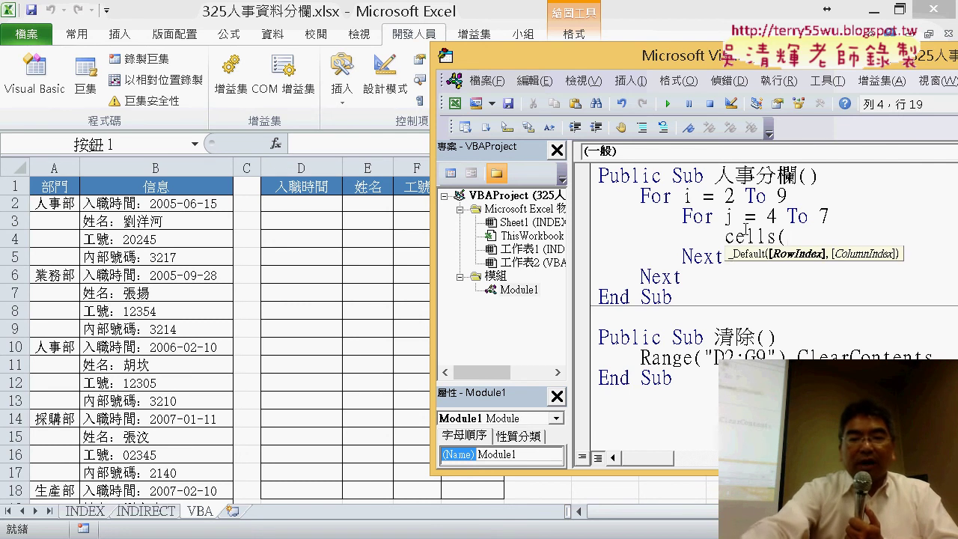
text(i,j)
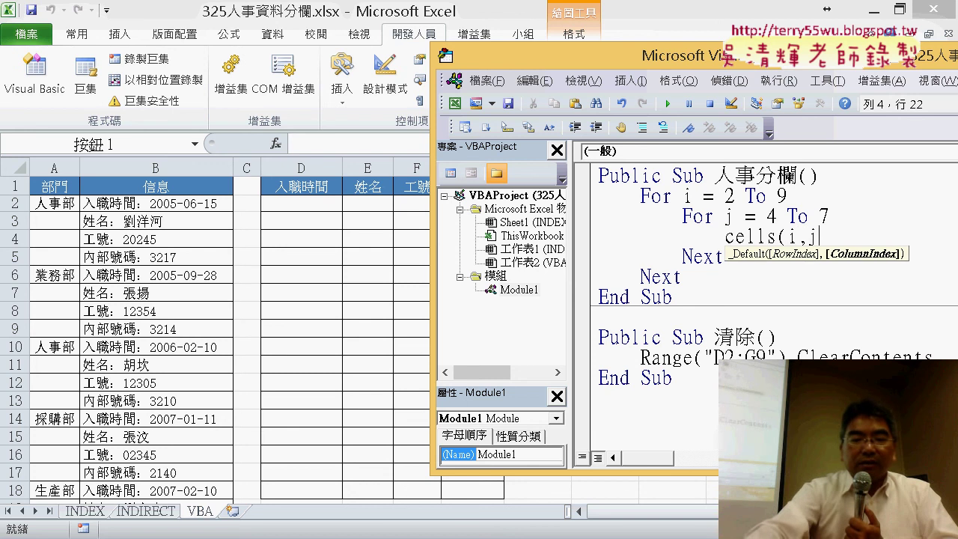
text()=)
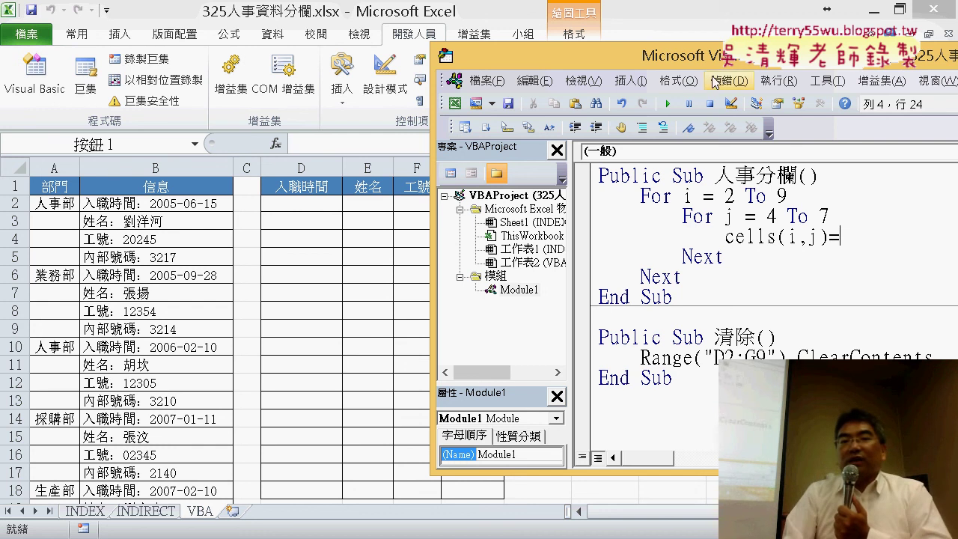
- Inspect the REPLACE/INDIRECT formula in D2 on the INDIRECT sheet, then cancel without changes
click(142, 514)
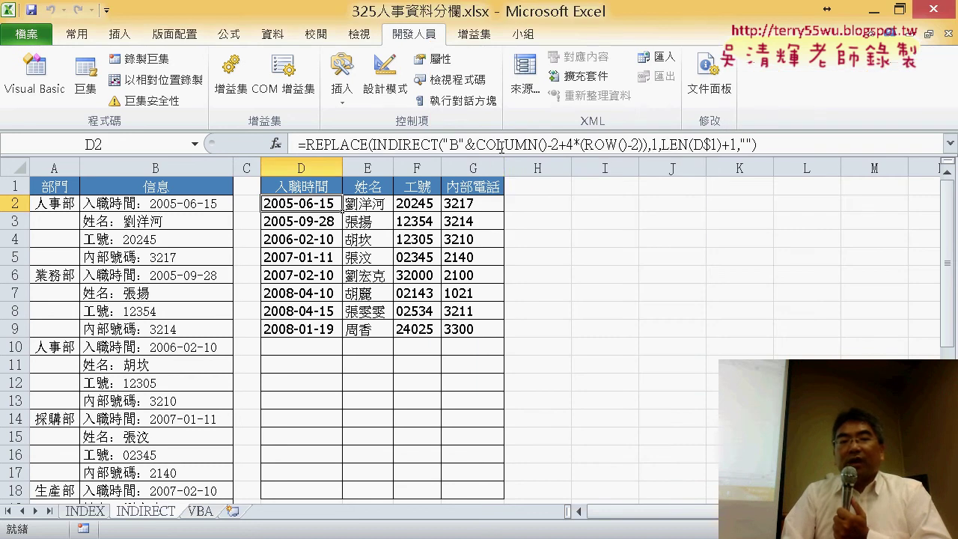
click(480, 143)
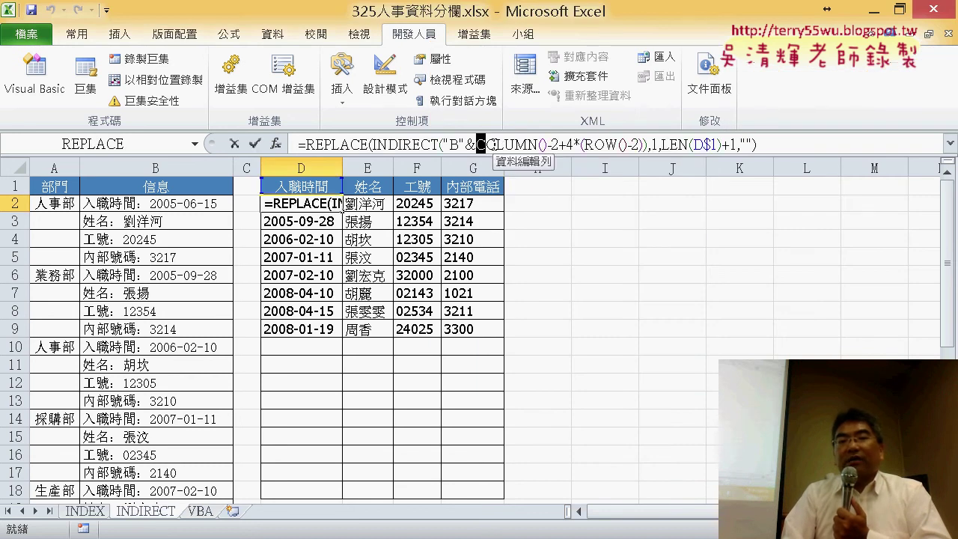
drag(476, 144, 547, 144)
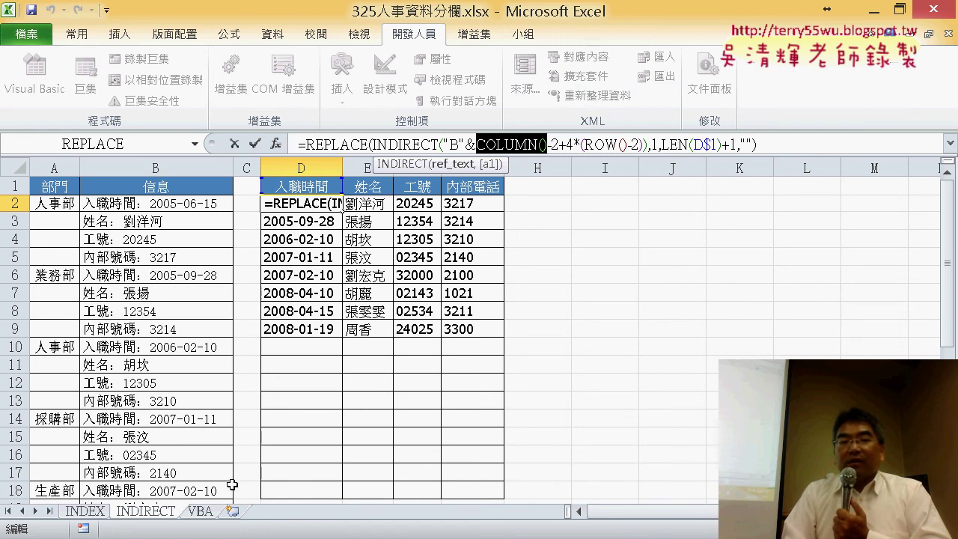
click(341, 423)
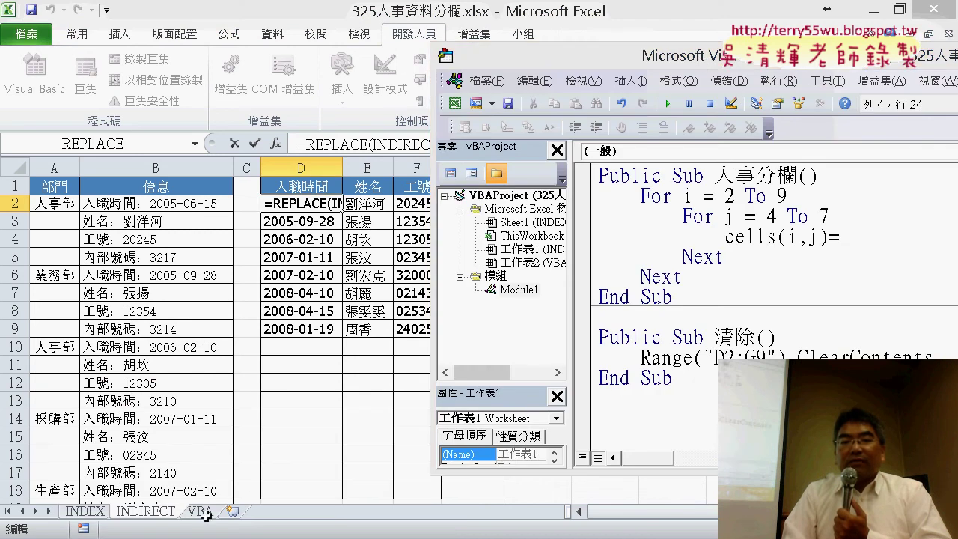
click(263, 447)
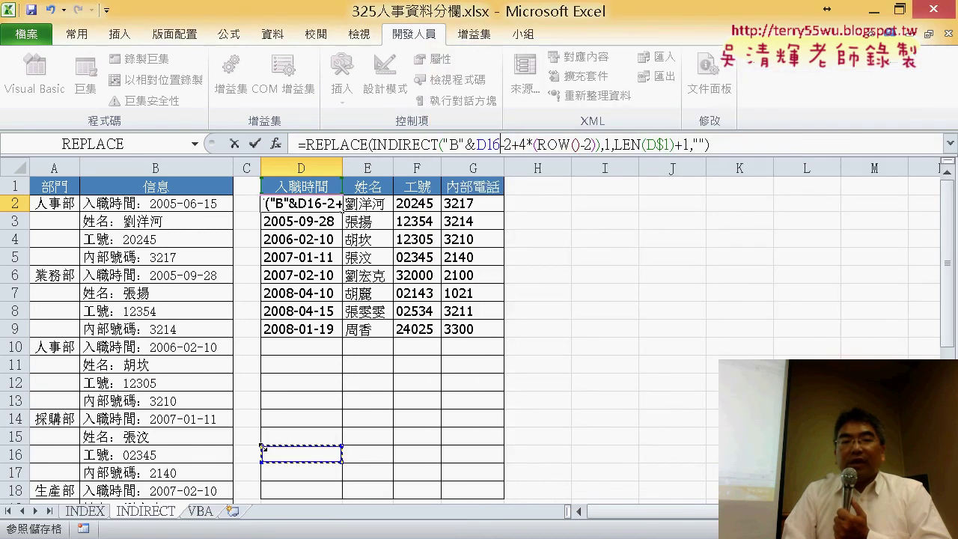
click(228, 146)
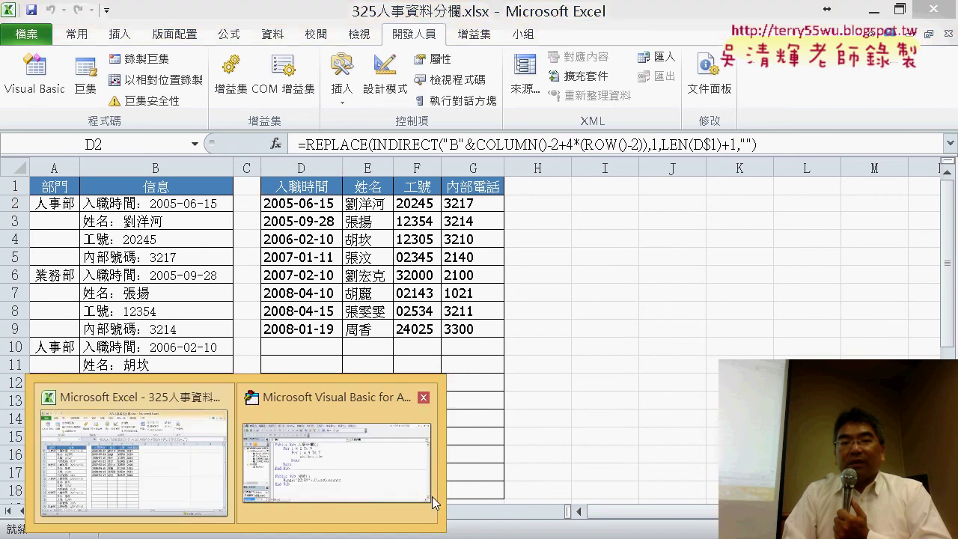
click(431, 497)
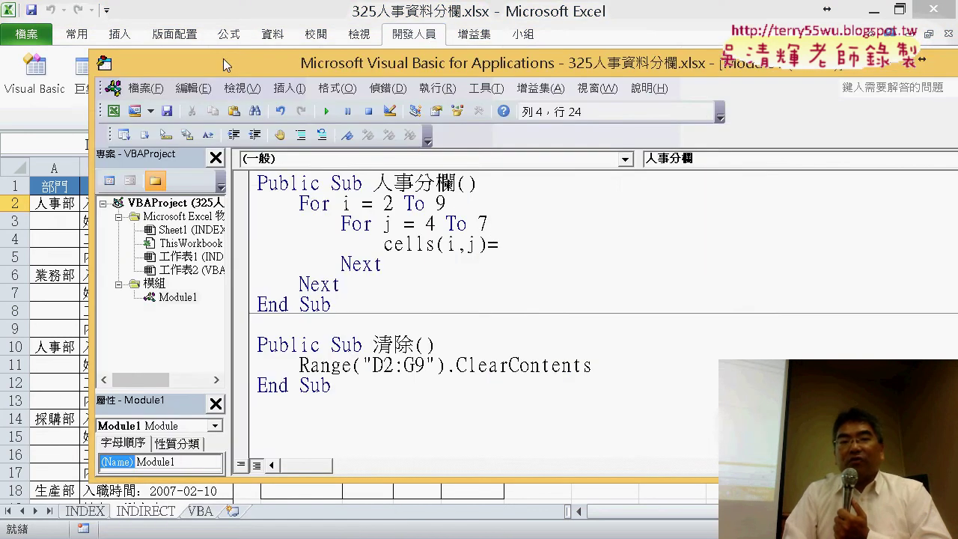
- Finish the line as cells(i,j)=j-2 and run it on the VBA sheet, filling D2:G9
text(j)
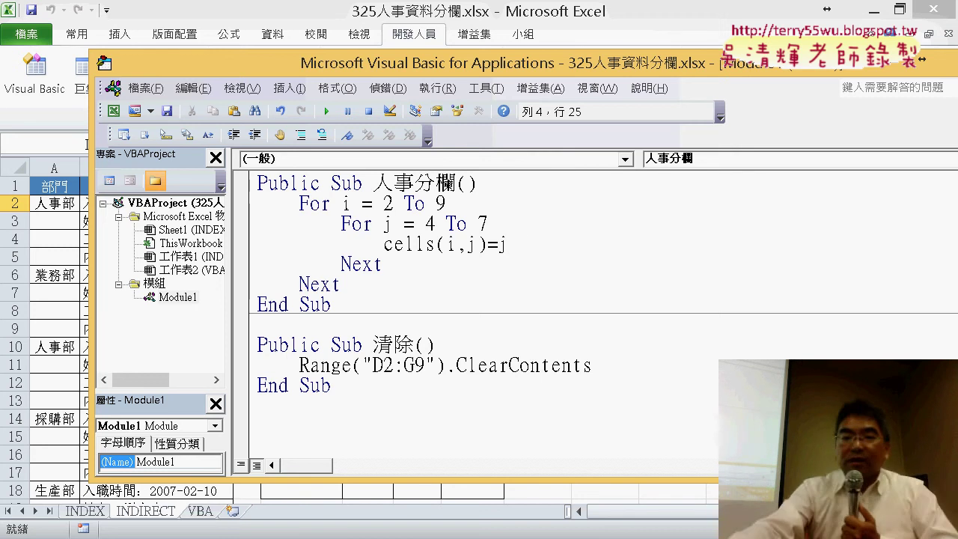
text(-2)
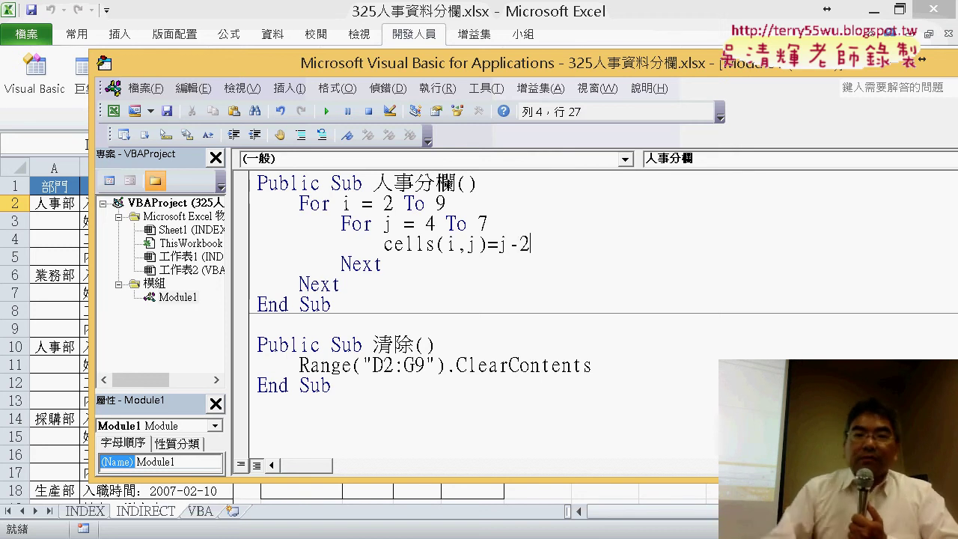
drag(437, 63, 423, 330)
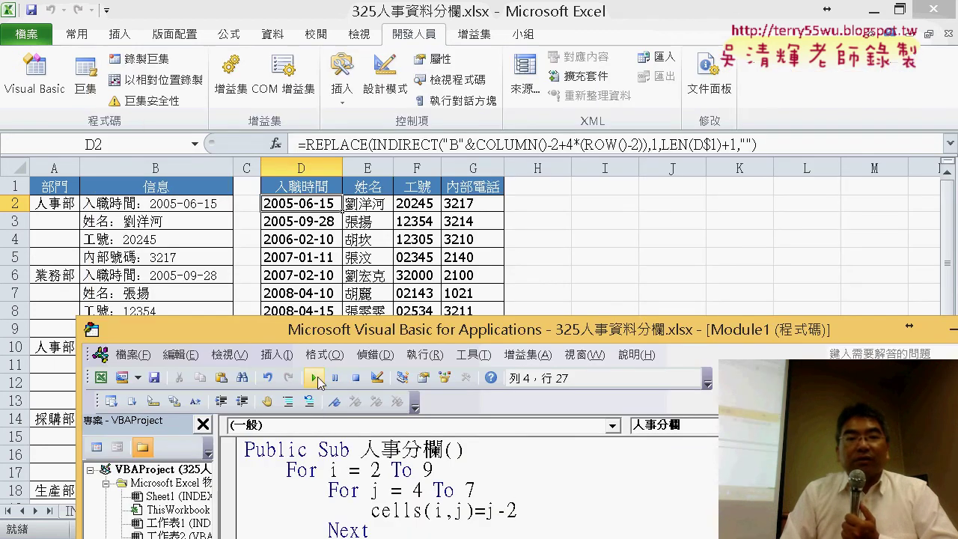
drag(334, 336, 529, 253)
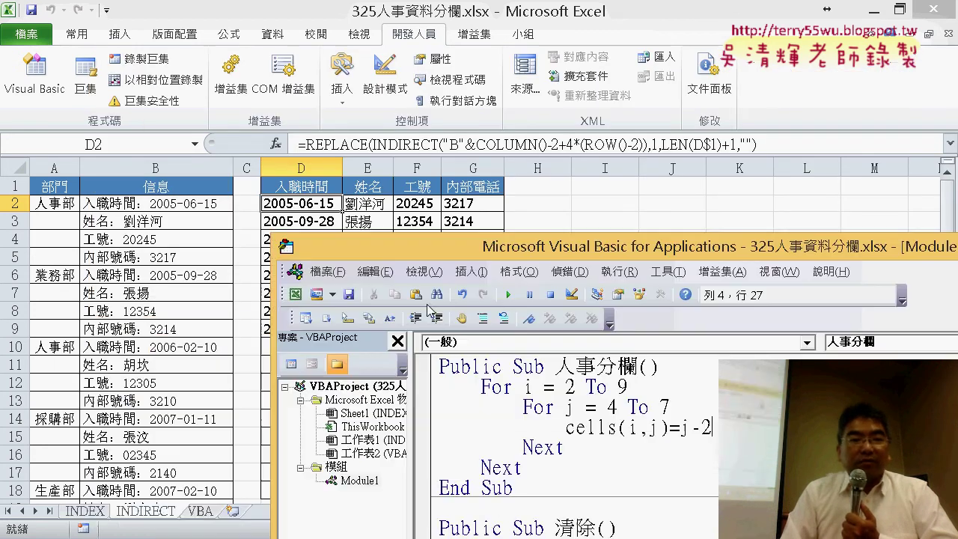
click(201, 511)
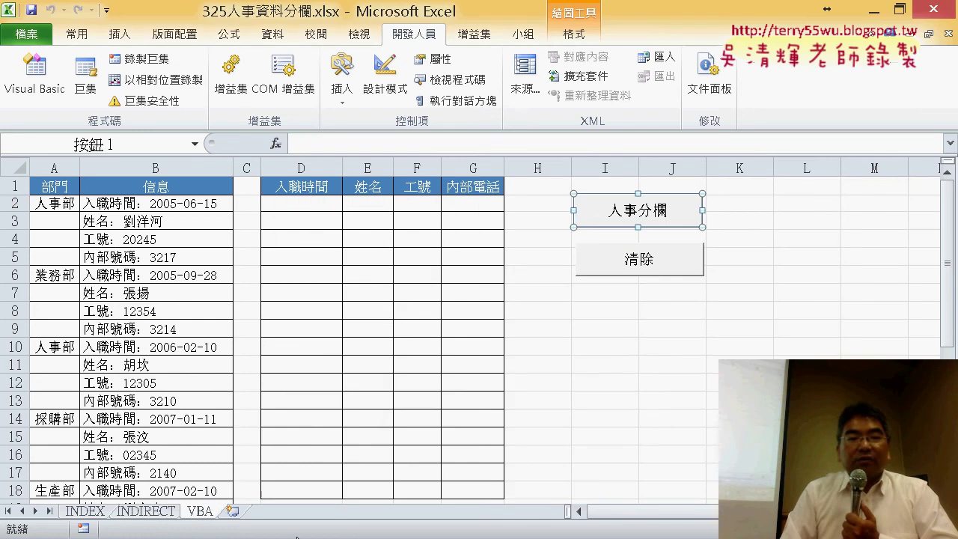
click(381, 480)
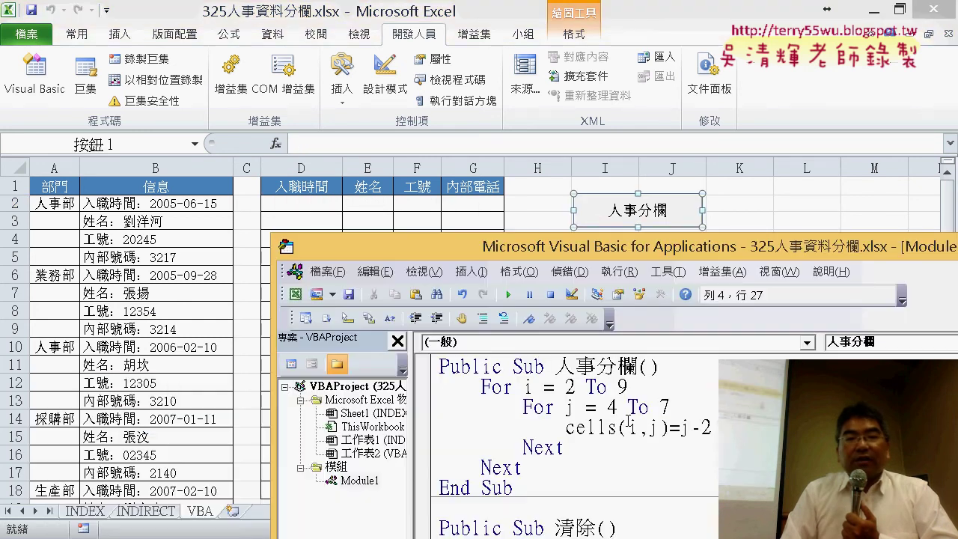
click(509, 295)
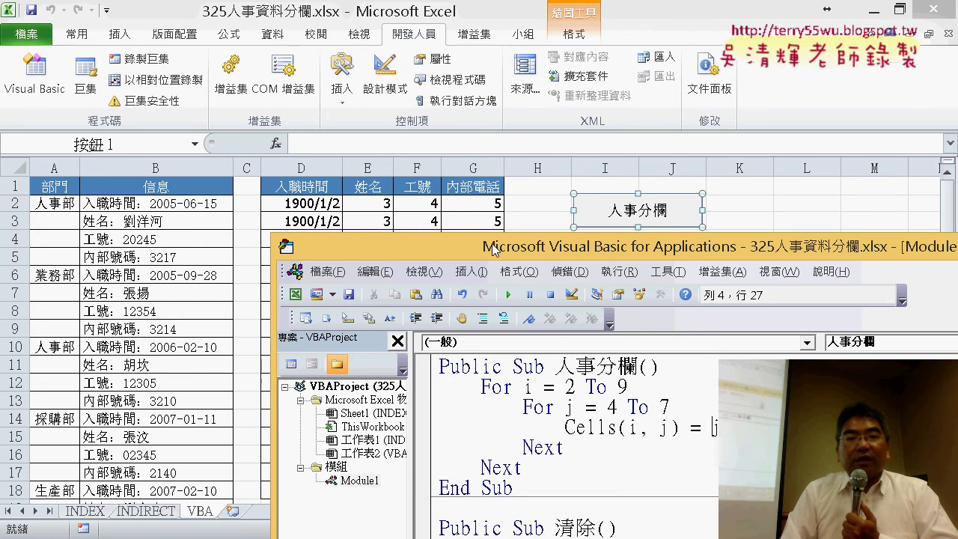
drag(493, 250, 459, 387)
drag(313, 203, 313, 328)
- Apply the 通用格式 (General) number format to D2:D9 so they display 2
right_click(315, 326)
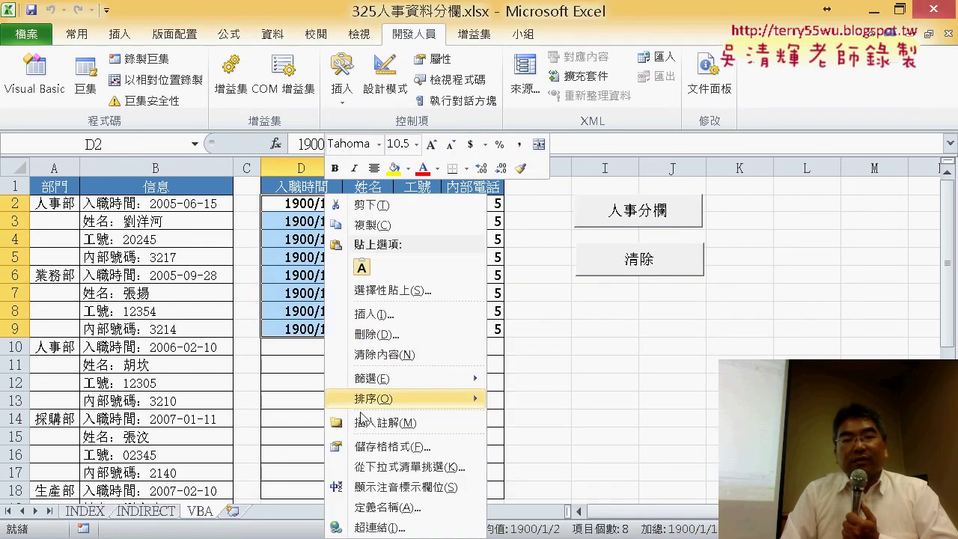
click(369, 445)
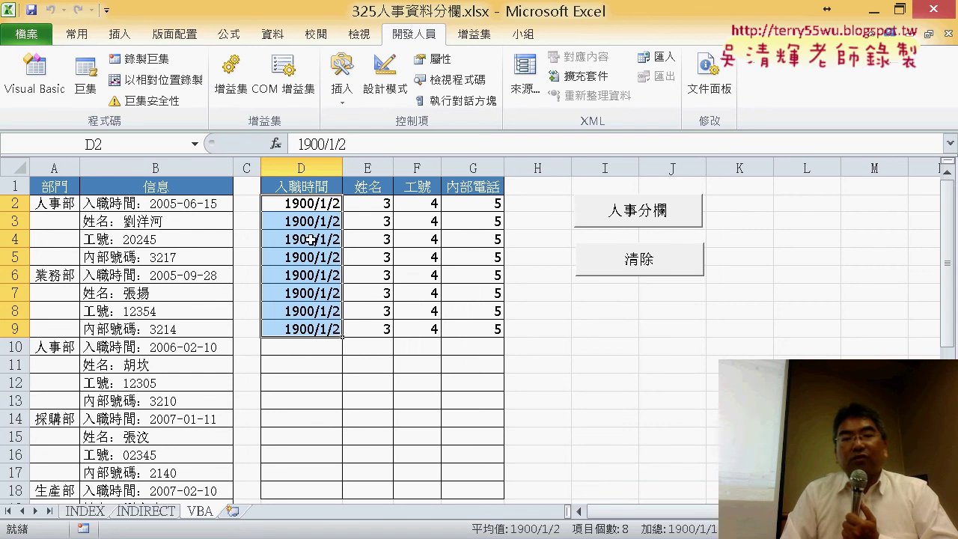
key(ctrl+1)
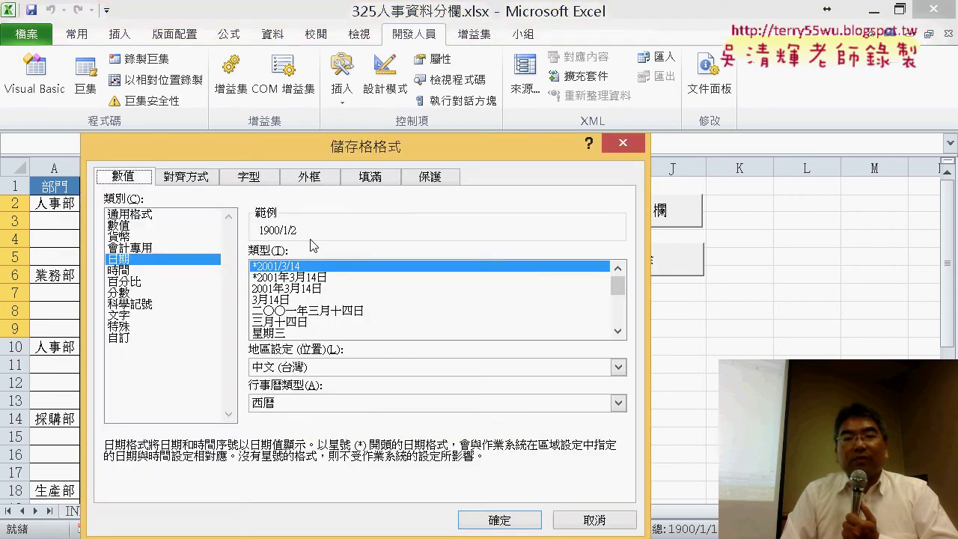
click(160, 215)
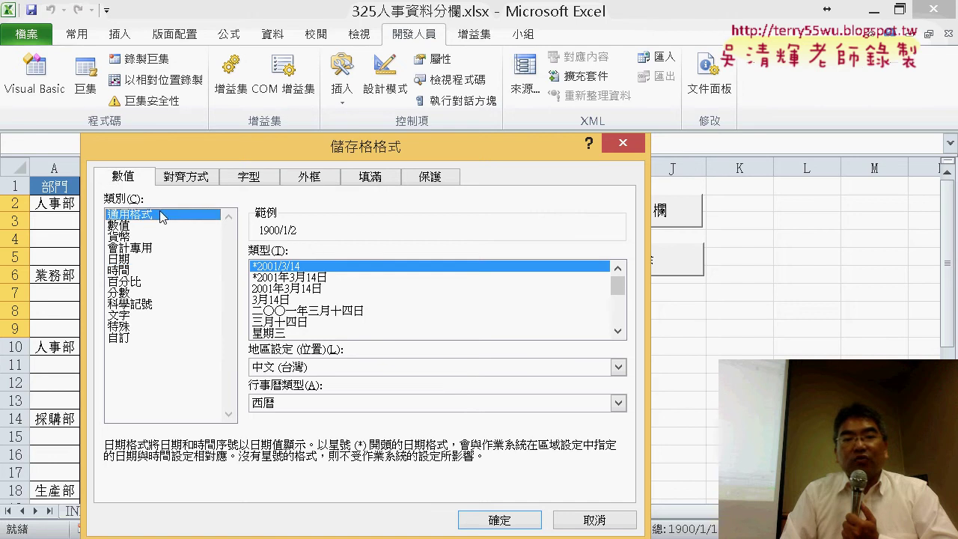
click(495, 518)
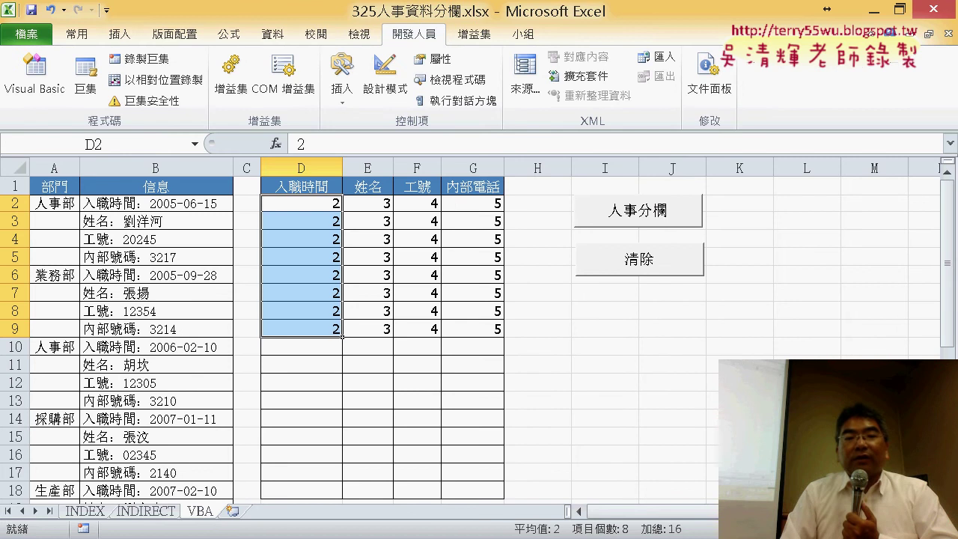
- Change the assignment to Cells(i, j) = j - 2 + (i - 2) * 4
click(337, 450)
mouse_move(560, 383)
mouse_down()
mouse_move(455, 224)
mouse_move(350, 169)
mouse_up()
click(529, 367)
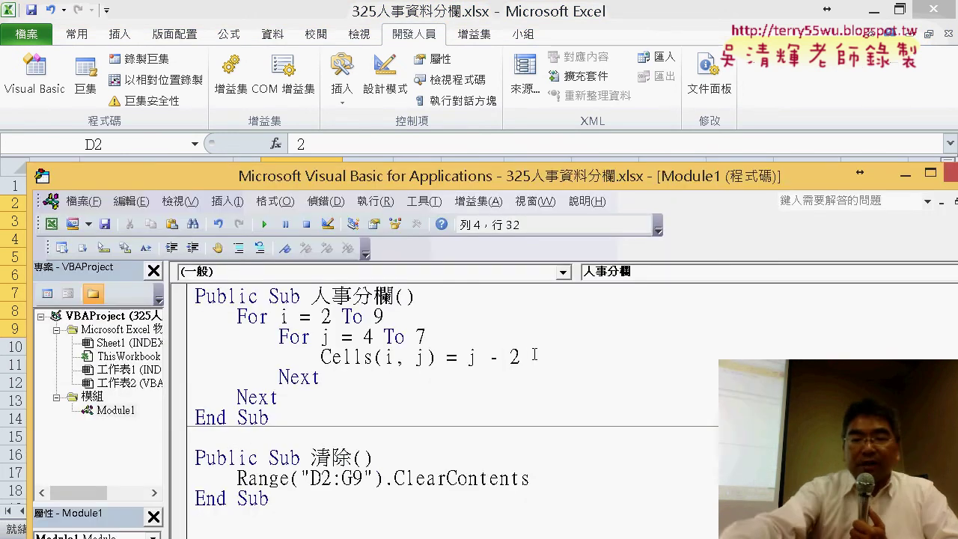
text(+i-)
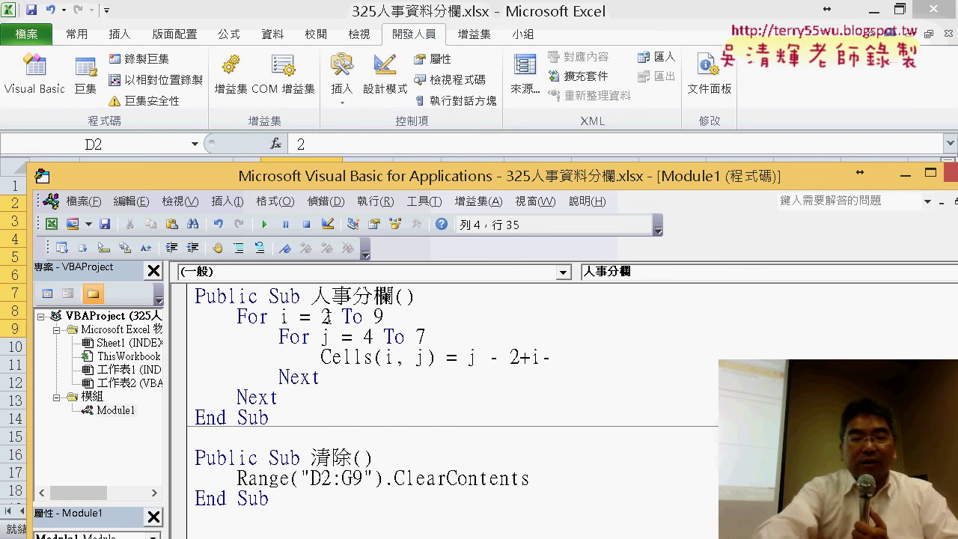
text(2+)
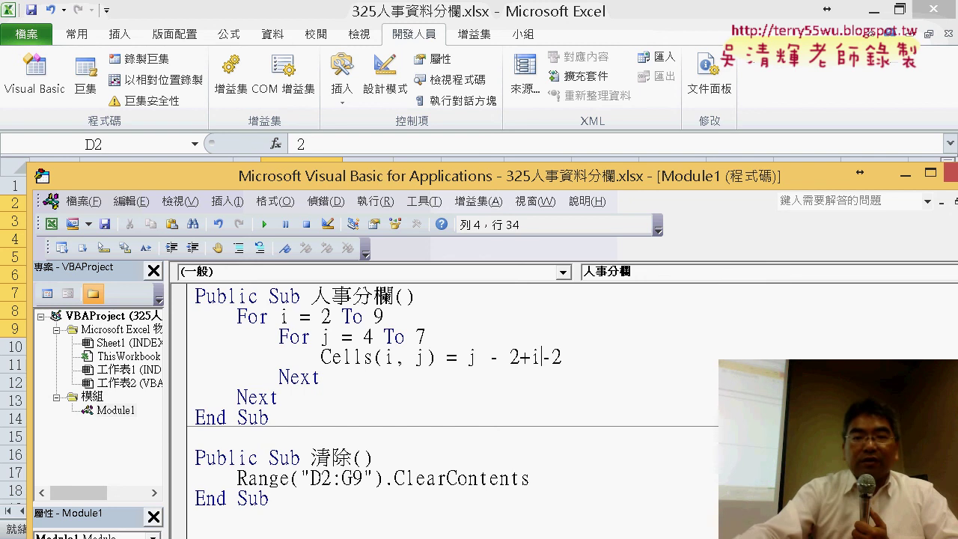
text(()
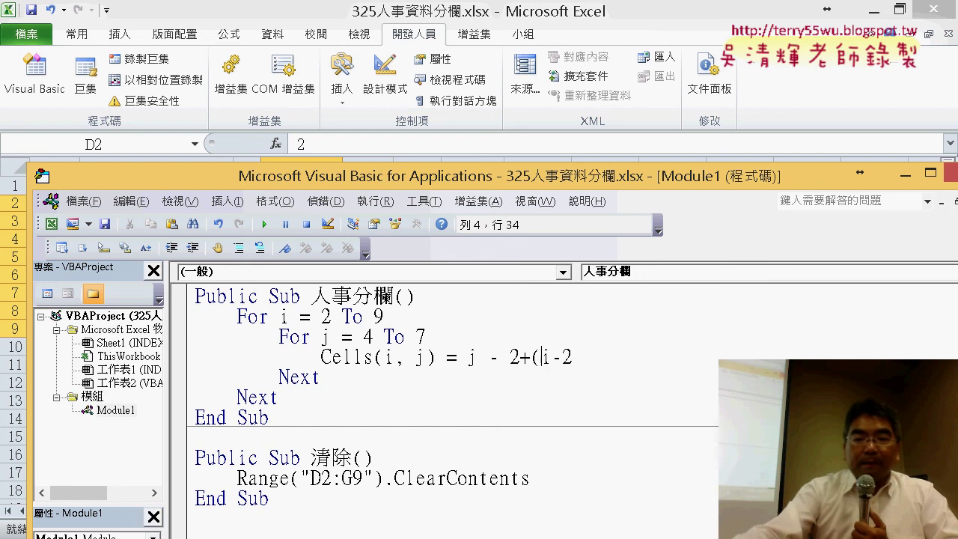
key(Right)
text())
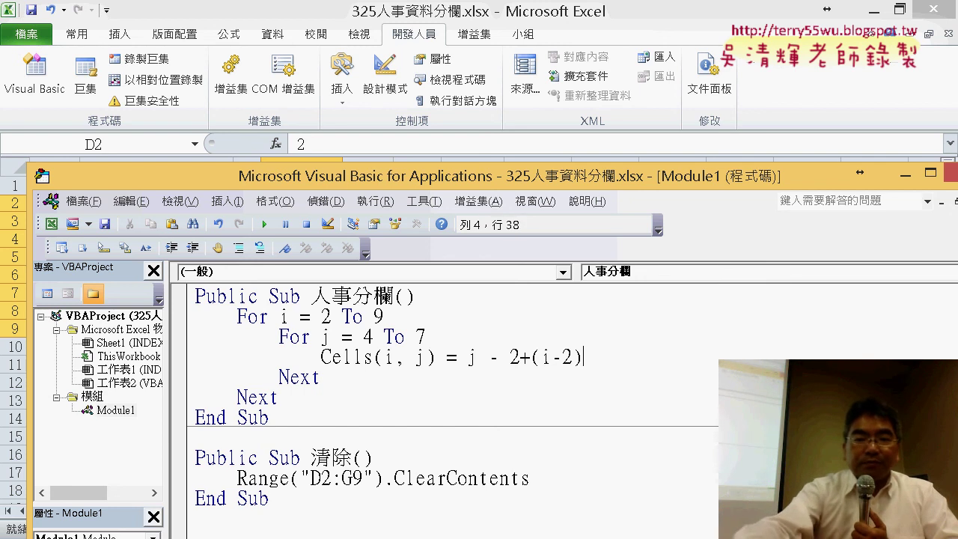
text(*)
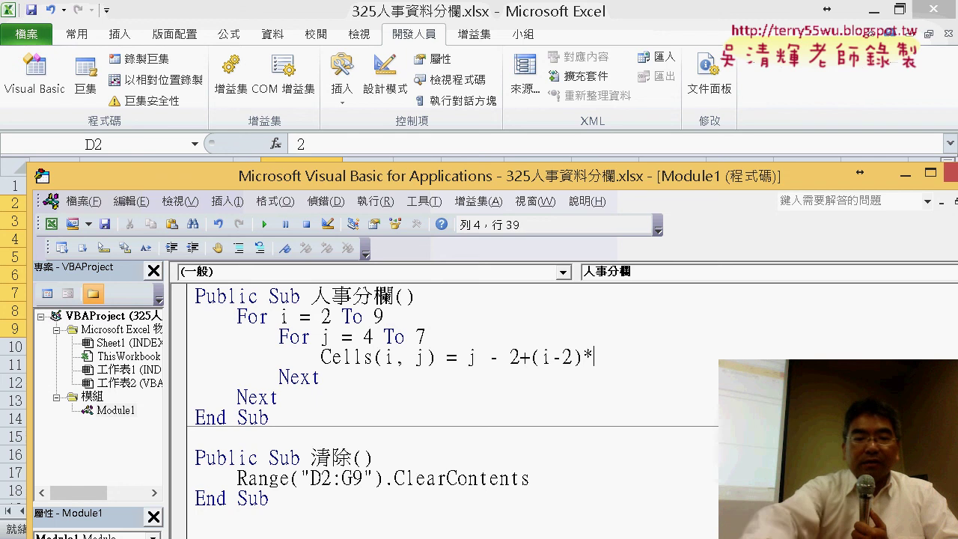
text(4)
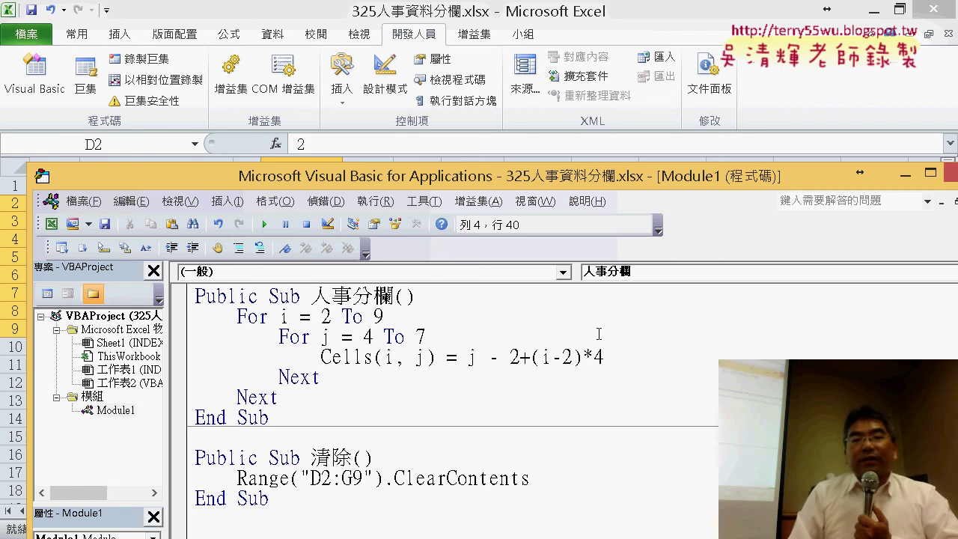
drag(612, 359, 531, 358)
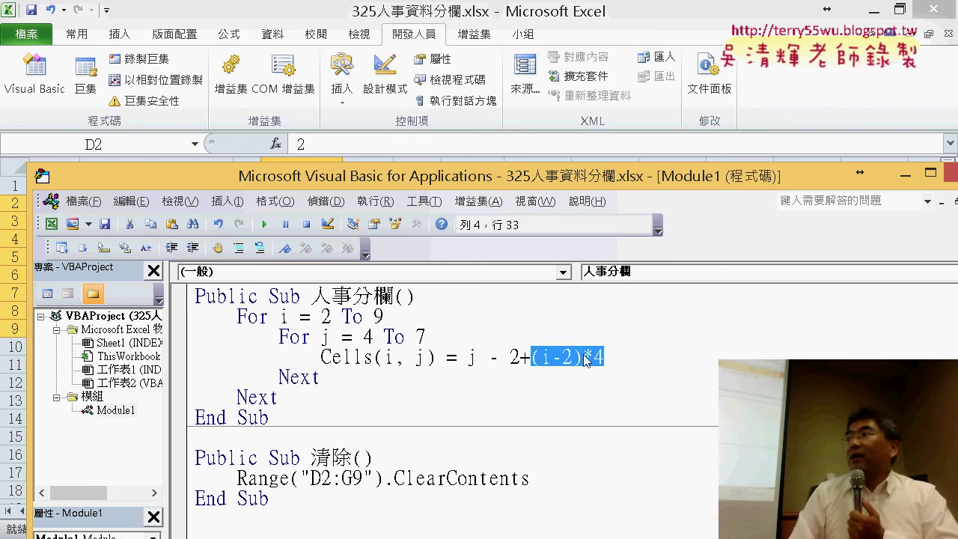
- Run the revised macro, filling D2:G9 with 2 through 33
drag(491, 175, 492, 339)
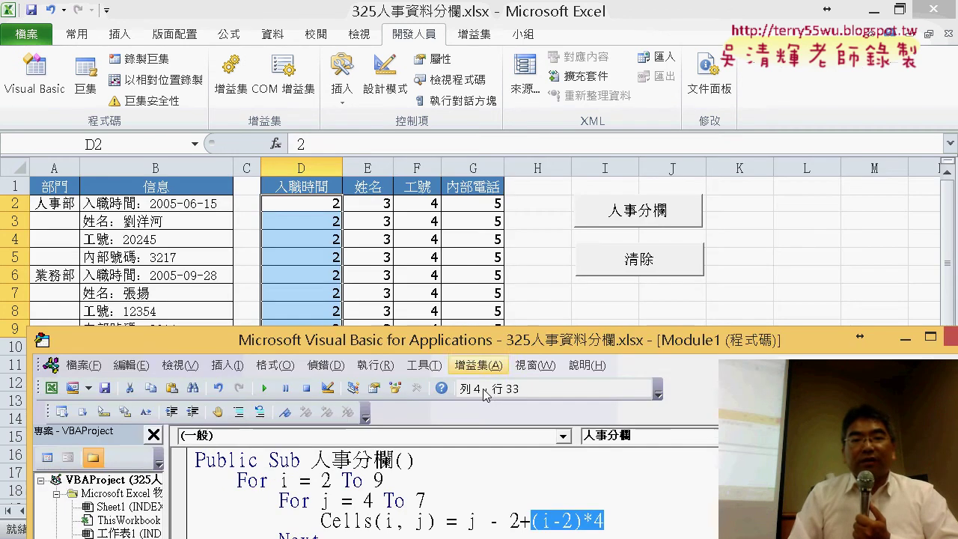
click(445, 493)
click(265, 388)
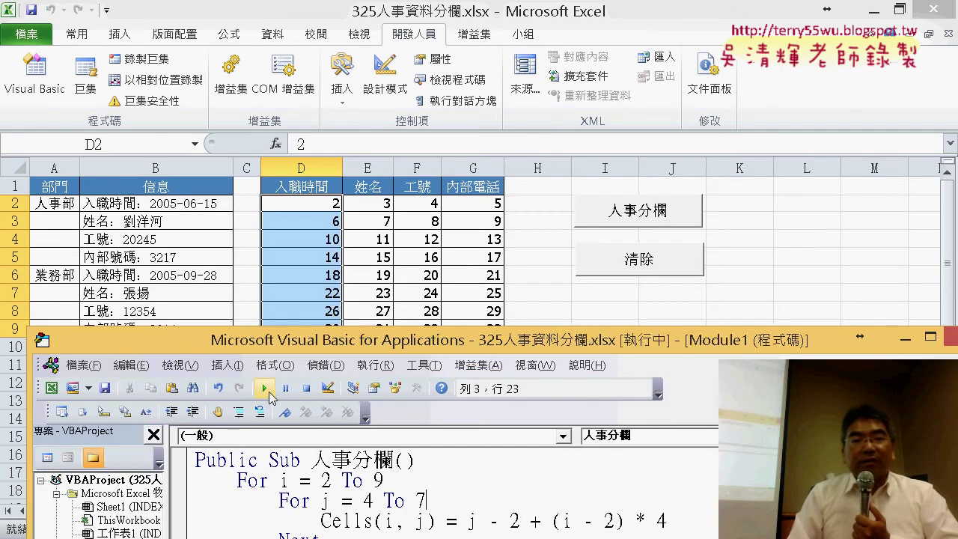
drag(373, 352, 372, 400)
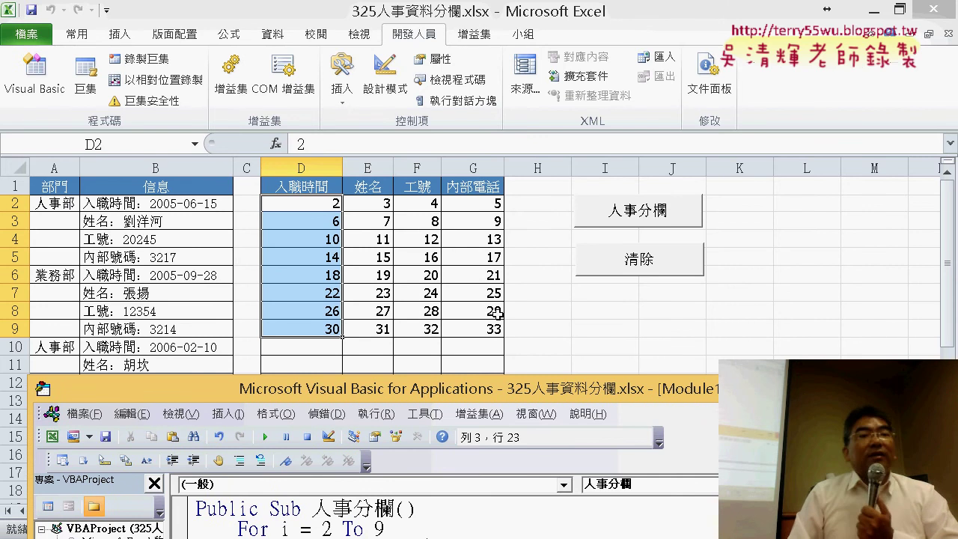
drag(487, 389, 526, 71)
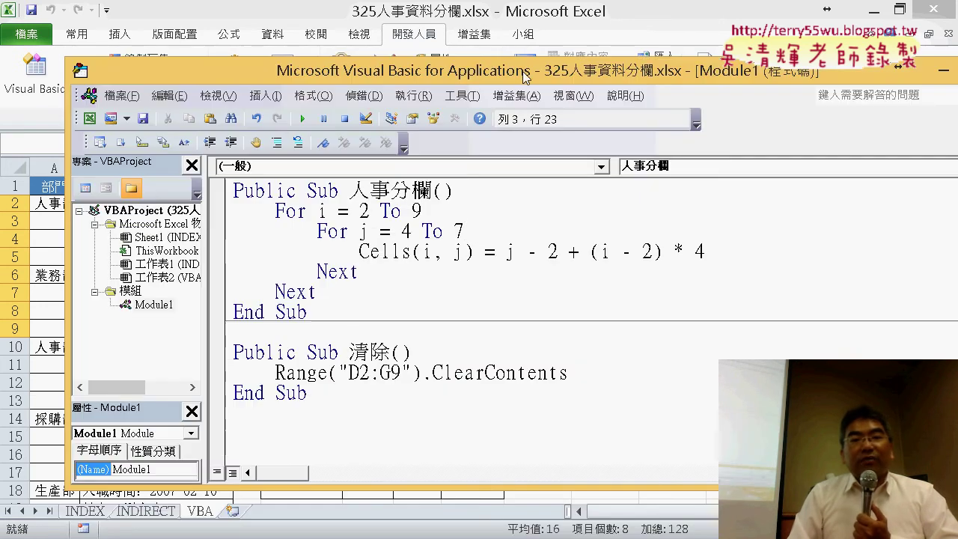
- Insert range("B after the equals sign, undoing a stray colon
drag(506, 251, 715, 250)
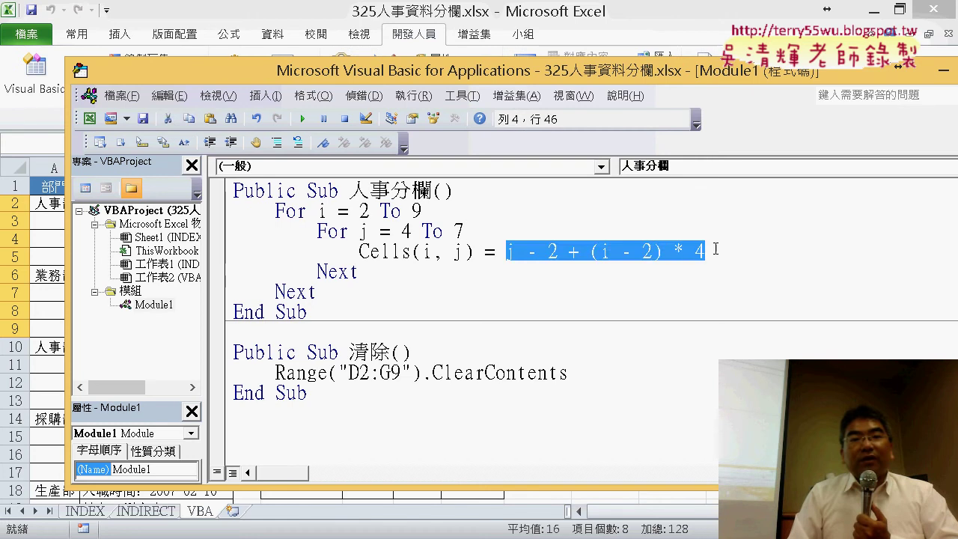
click(499, 252)
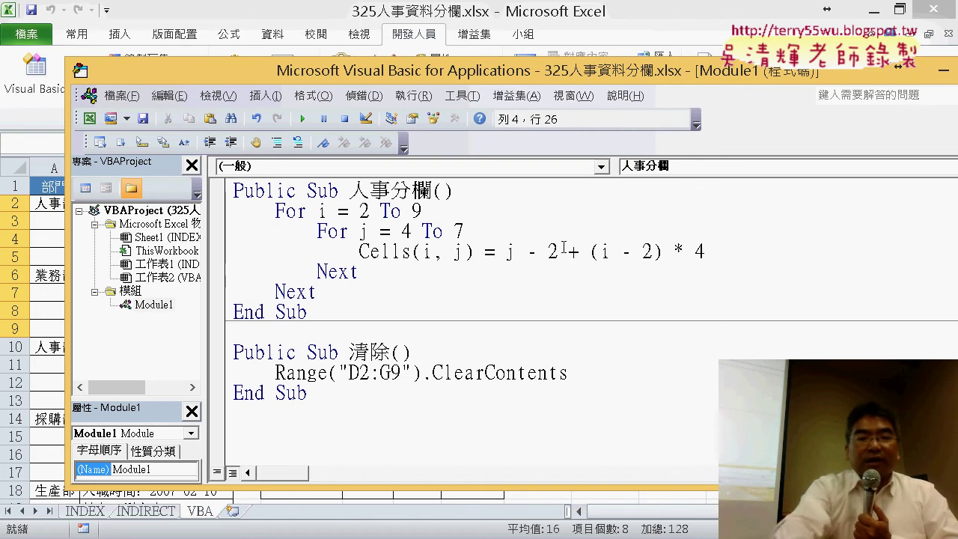
text(ra)
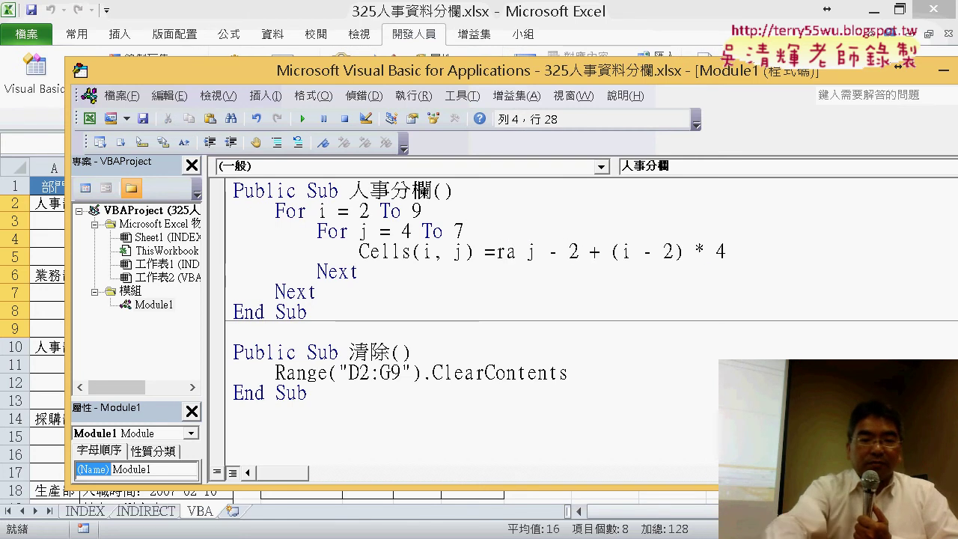
text(ng)
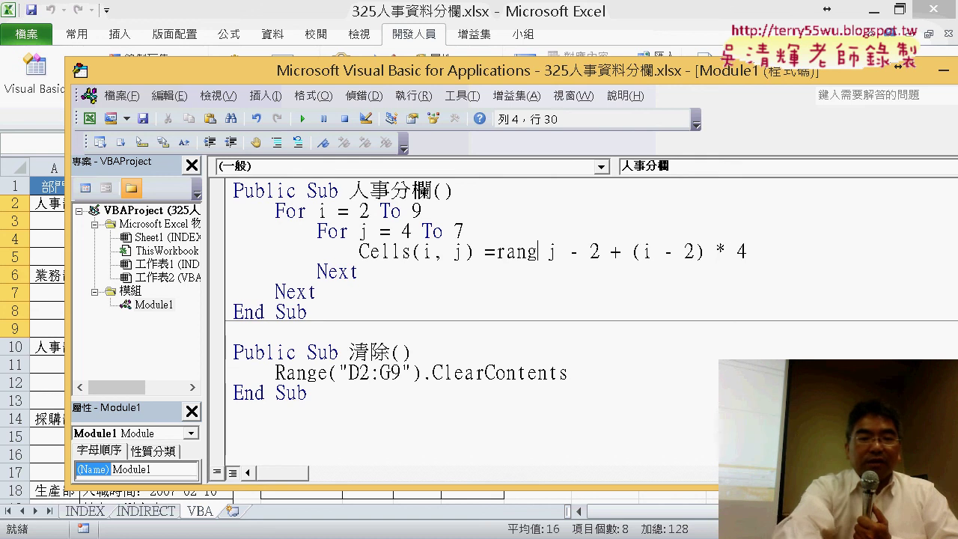
text(e()
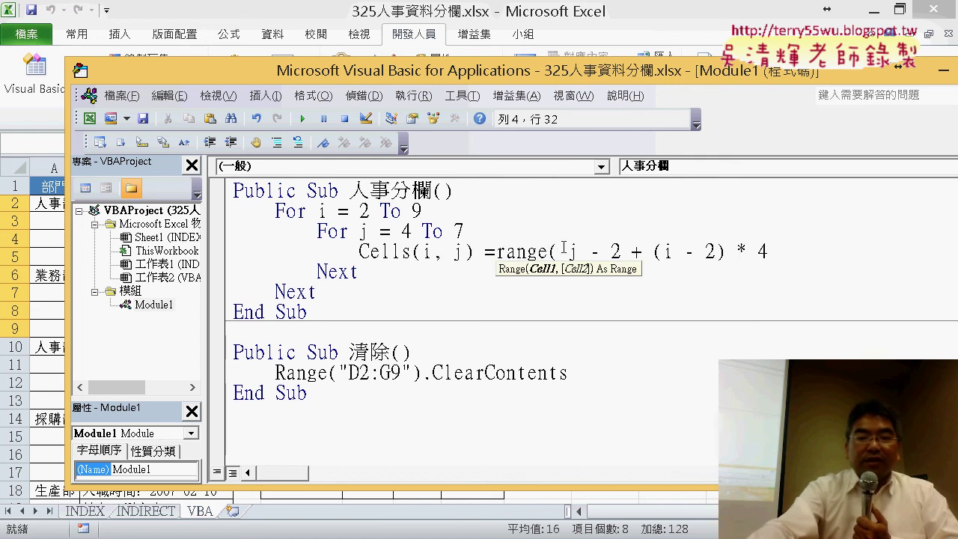
text(:B)
key(ctrl+shift+End)
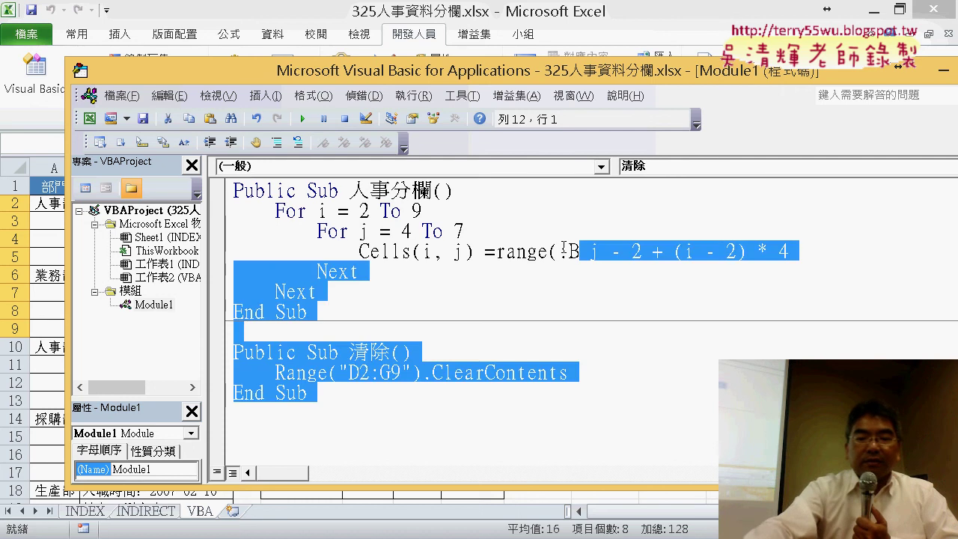
text(:)
key(ctrl+z)
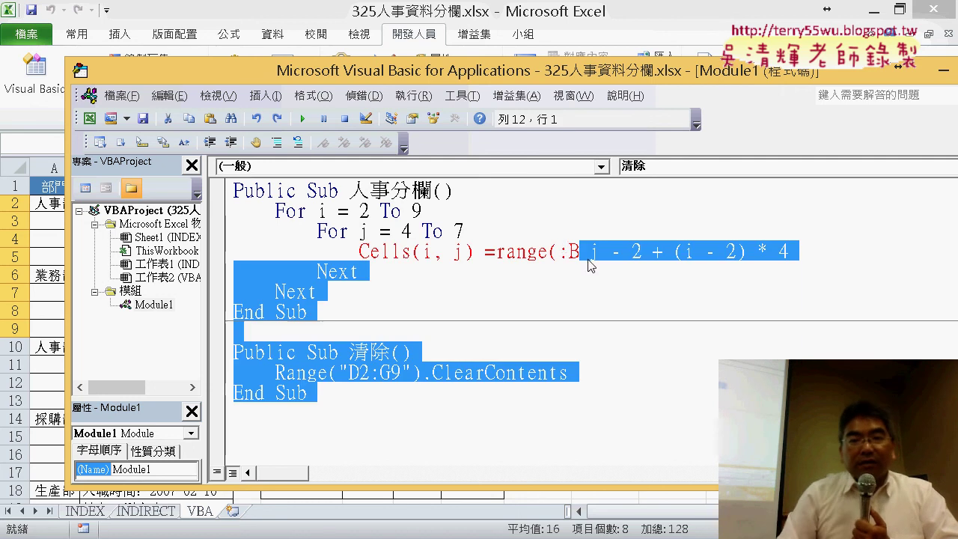
click(569, 252)
drag(569, 252, 565, 252)
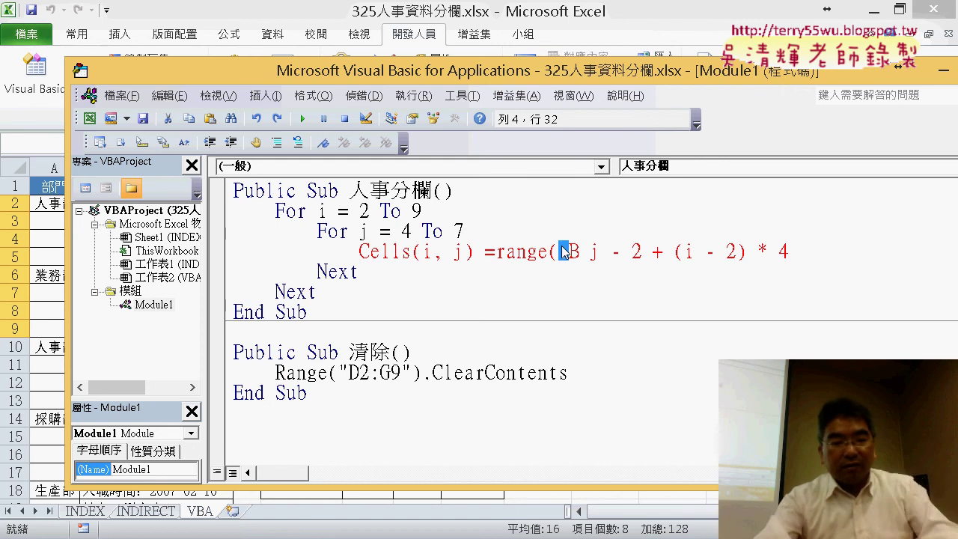
text(")
- Add " & after B and close the Range parenthesis at the line end
click(590, 252)
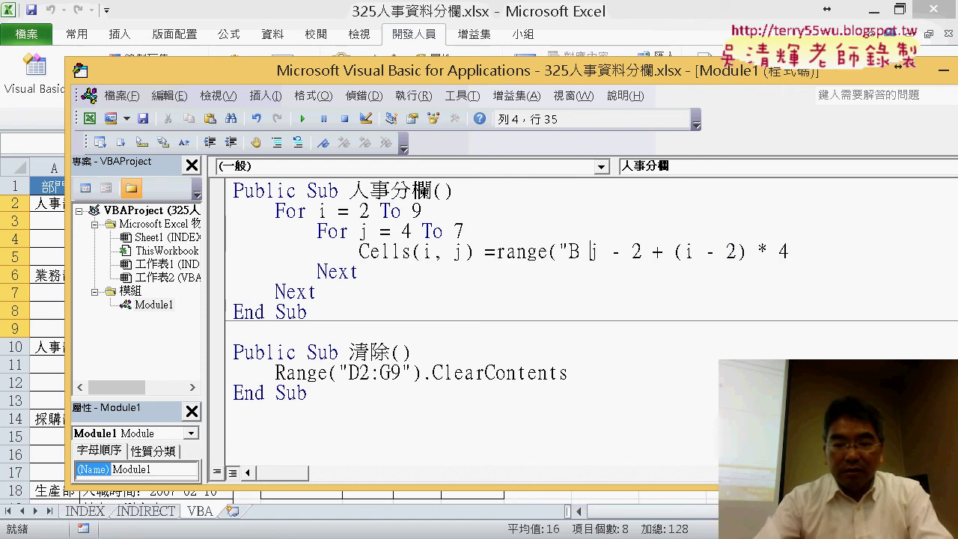
key(Left)
text(")
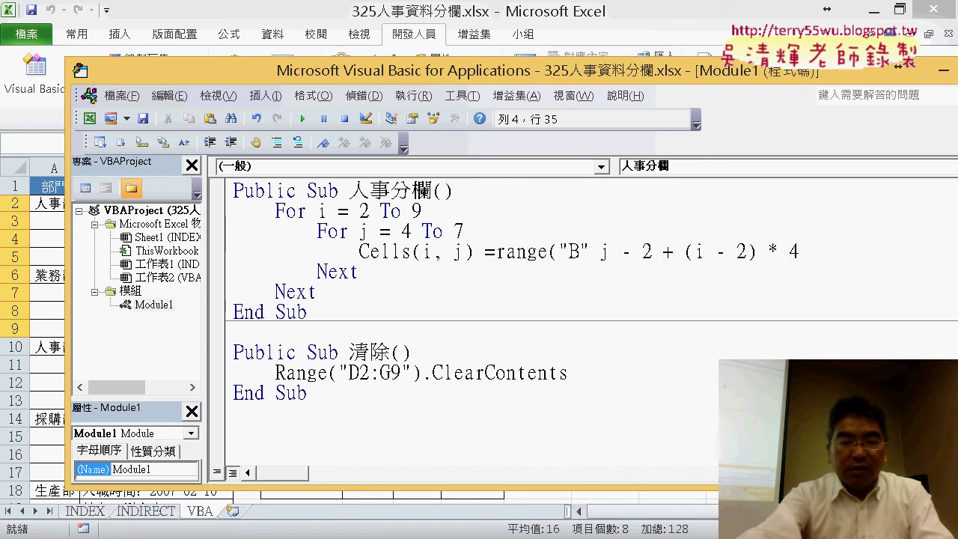
text( &)
click(832, 247)
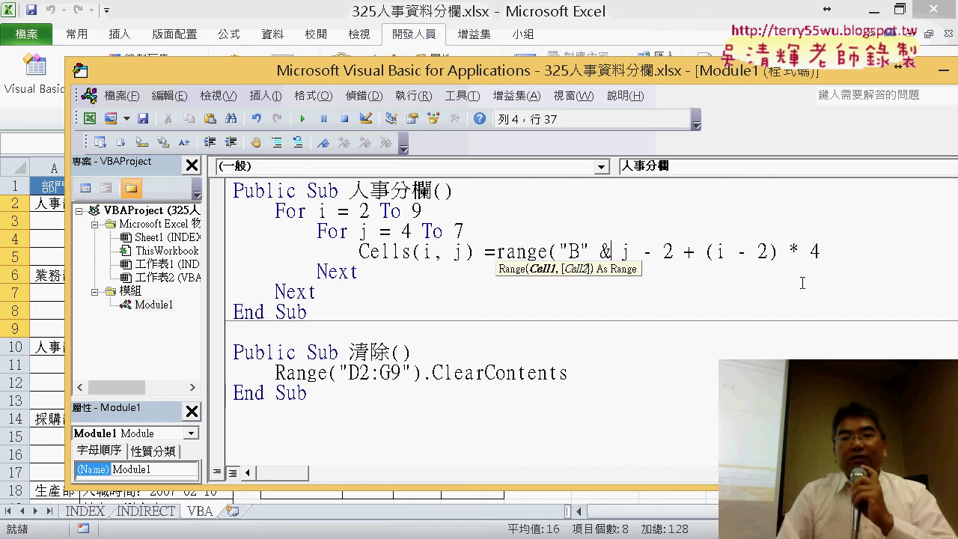
drag(824, 255, 619, 255)
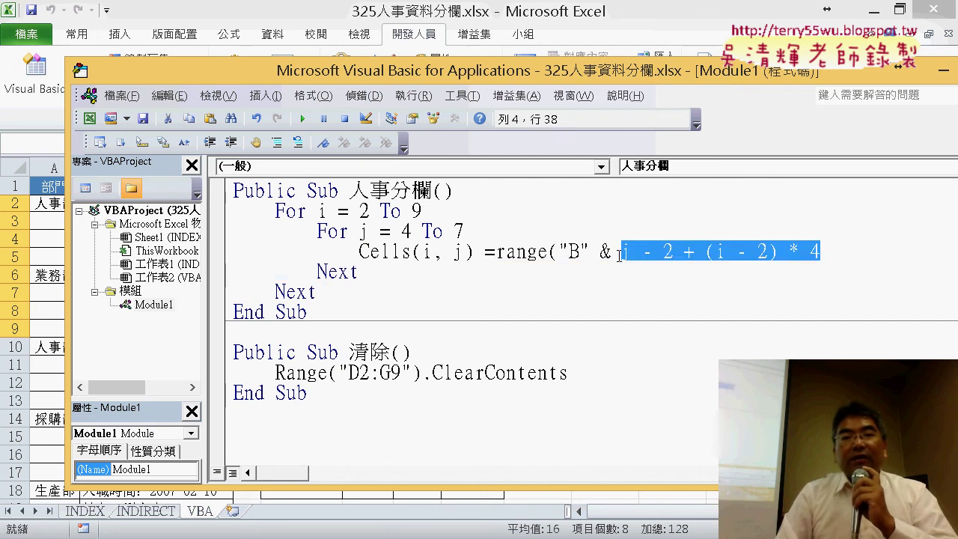
click(826, 249)
text())
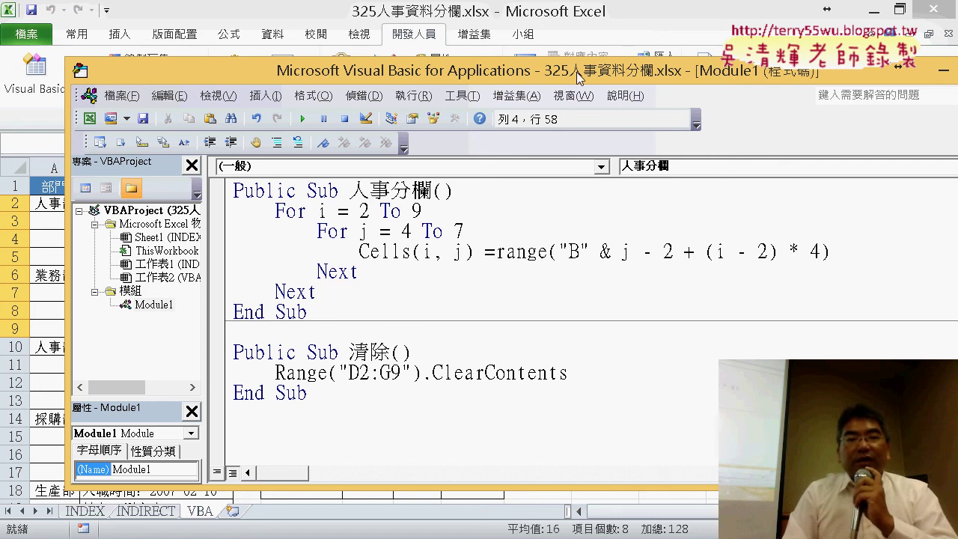
click(560, 268)
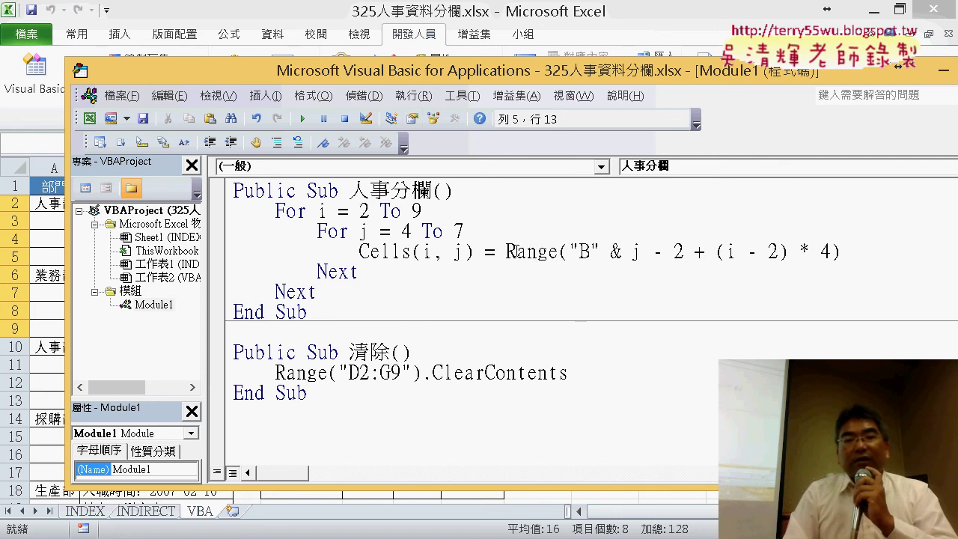
- Explain the line's parts: Range, column B, the row expression, and destination Cells(i, j)
drag(509, 252, 552, 256)
click(581, 252)
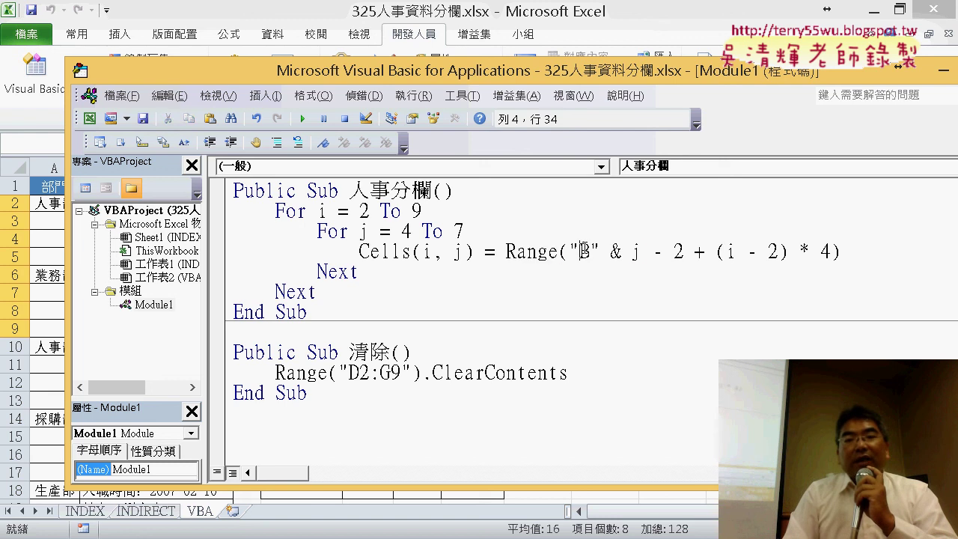
drag(625, 252, 833, 252)
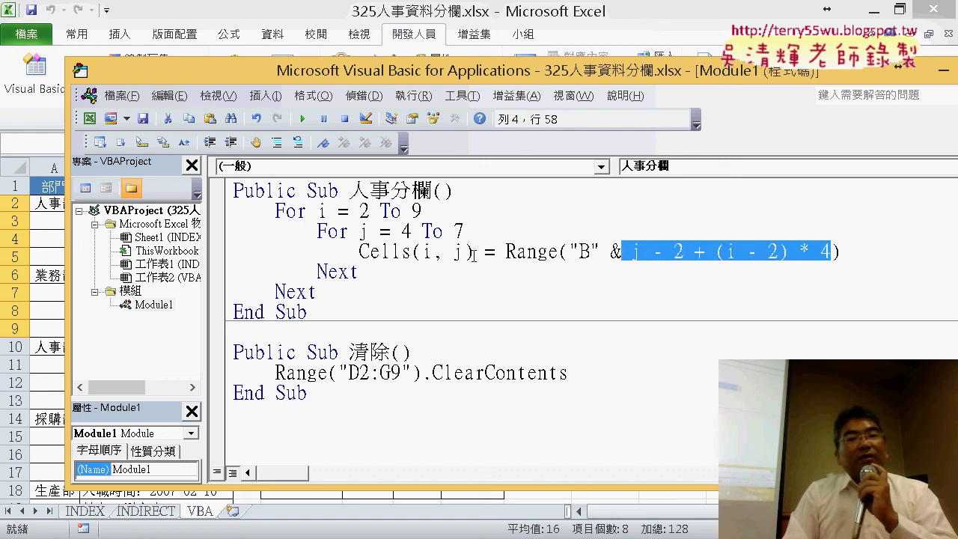
drag(484, 253, 357, 248)
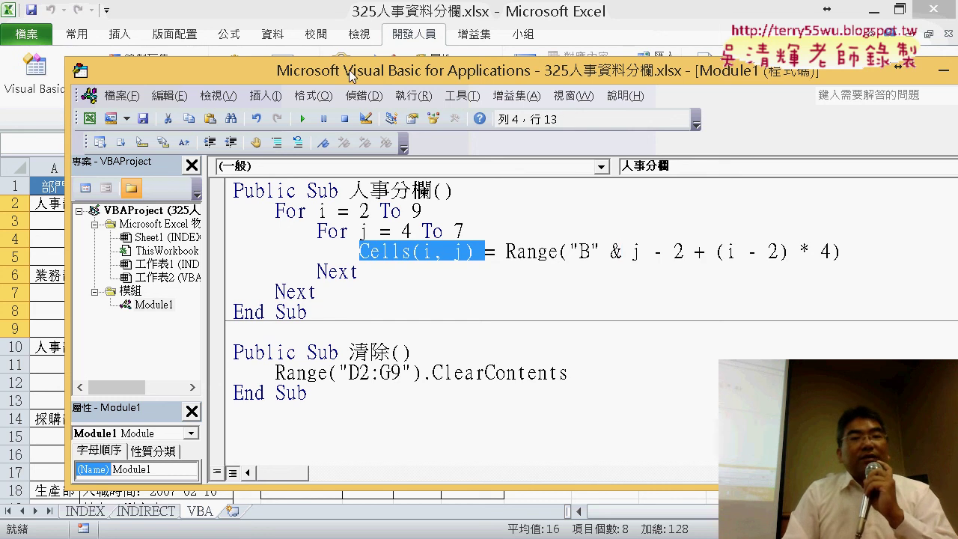
drag(350, 74, 841, 147)
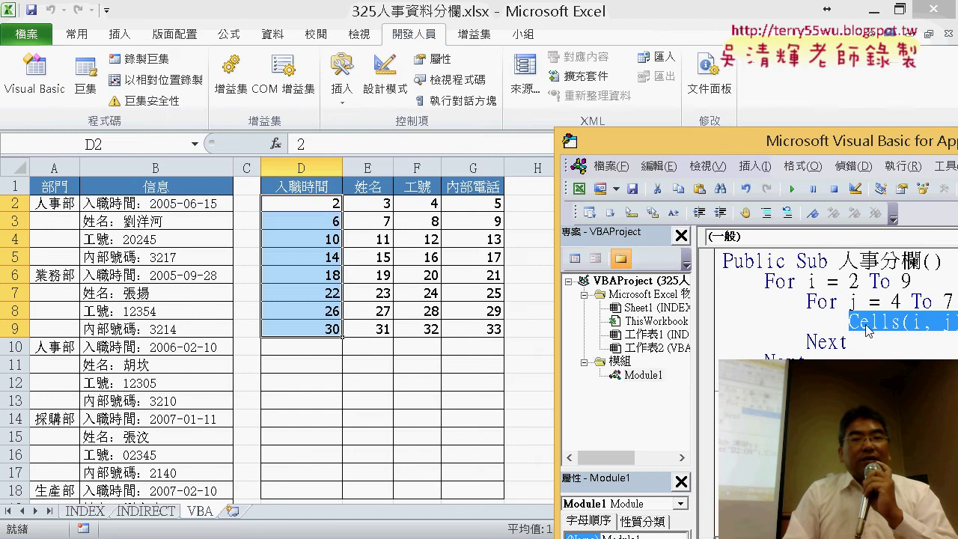
- Run 人事分欄 from the sheet button, filling D2:G9 with labelled column B entries
click(792, 189)
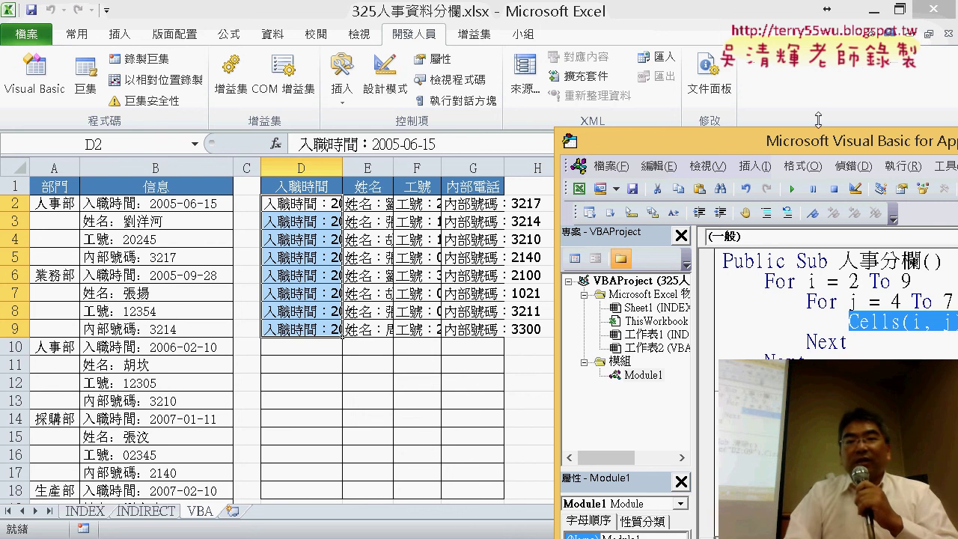
drag(783, 150, 295, 86)
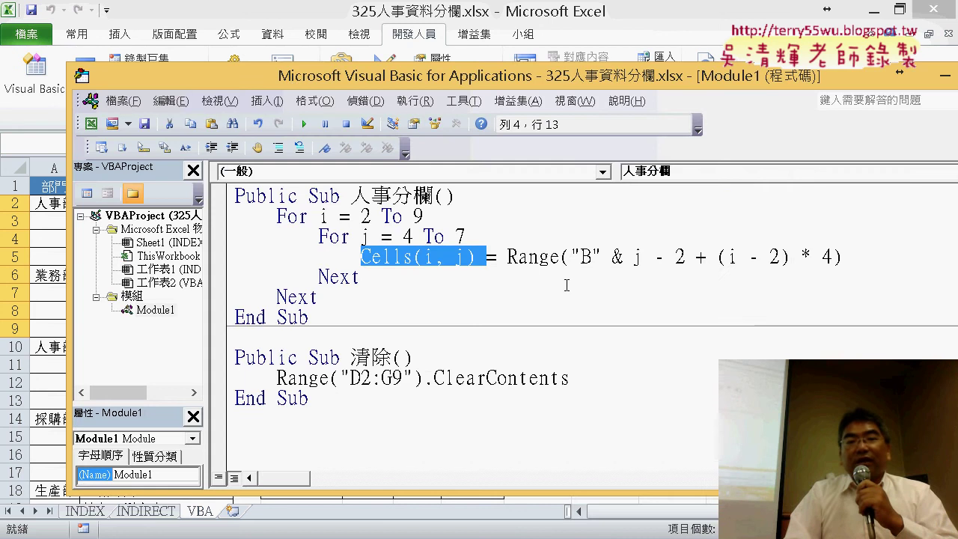
- Duplicate the Cells assignment line onto a new line below it
click(605, 259)
click(852, 258)
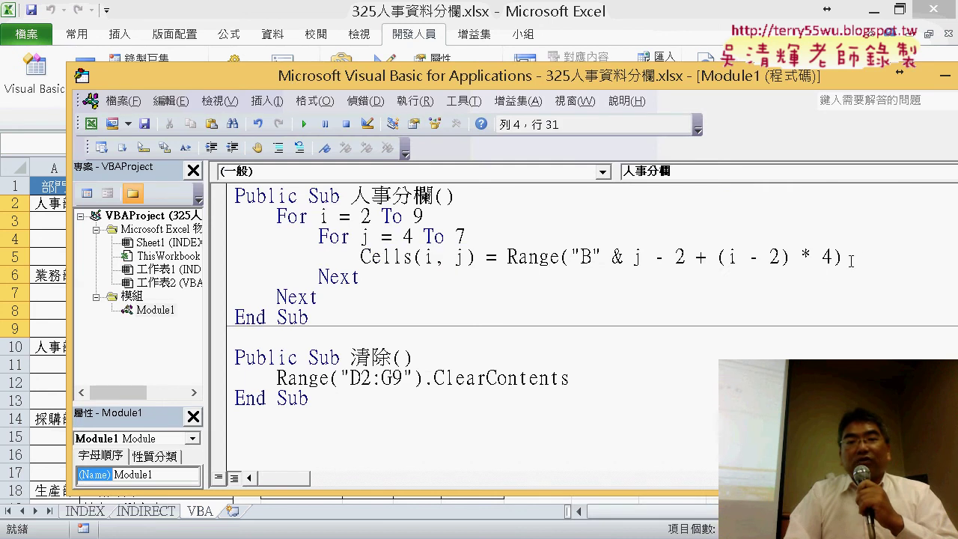
key(Return)
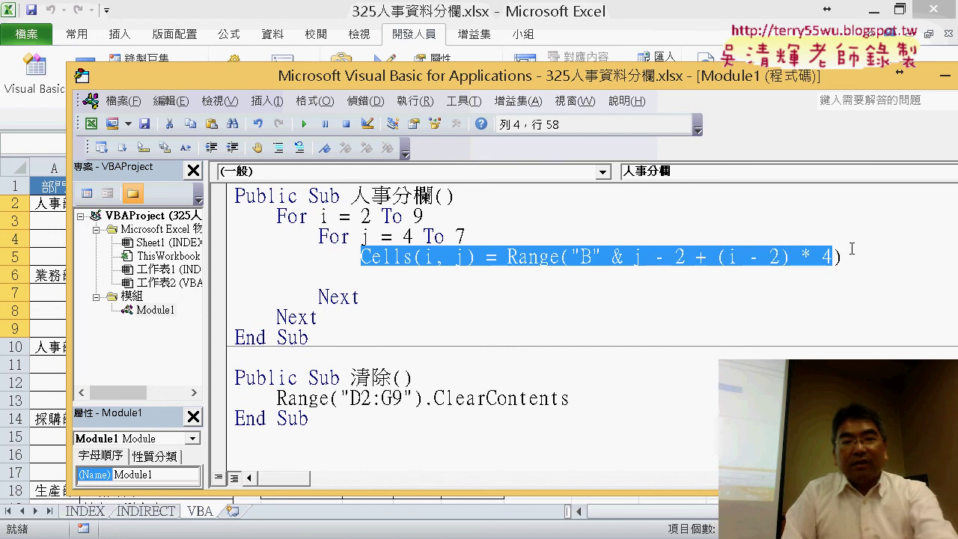
drag(363, 257, 845, 257)
key(ctrl+c)
click(500, 285)
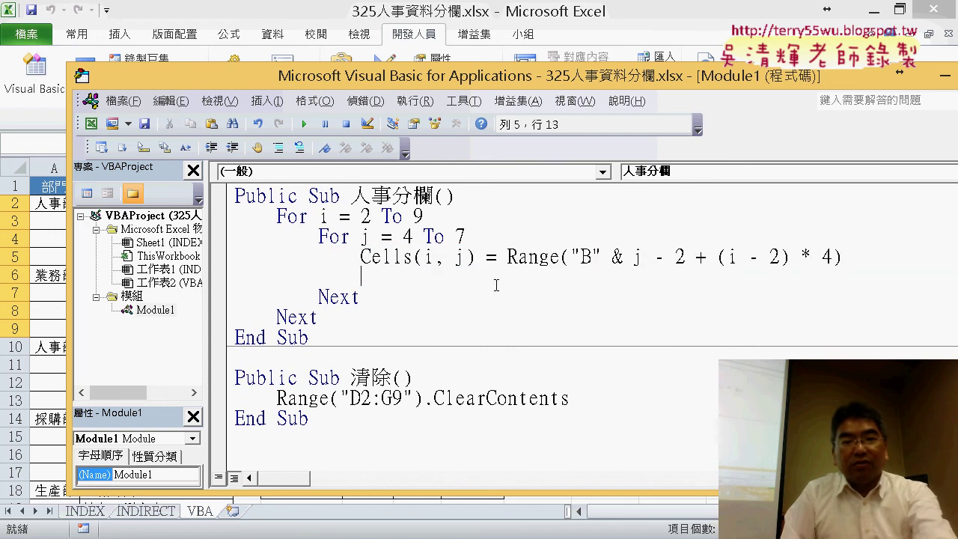
key(ctrl+v)
- Start wrapping the copy's Range value as mid(Range(...), on the new line
click(505, 277)
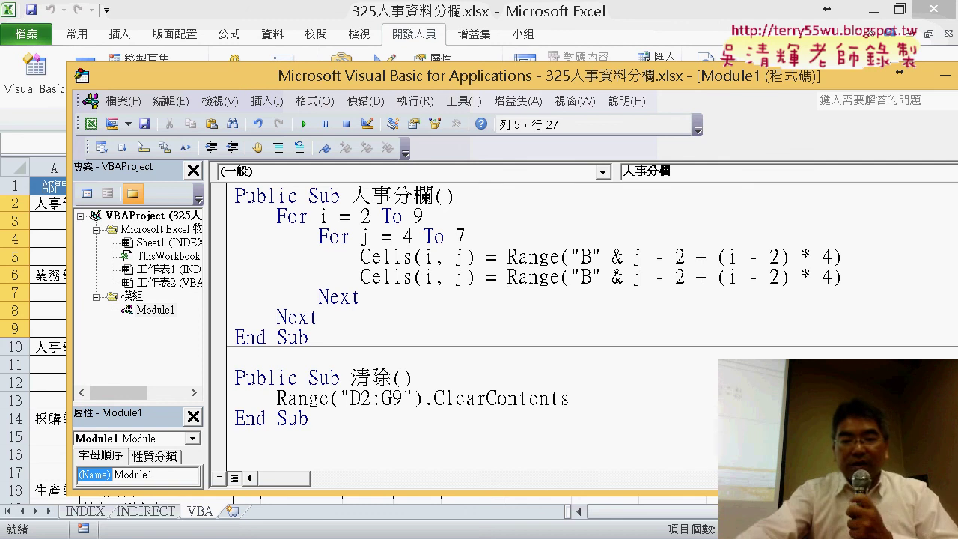
text(mi)
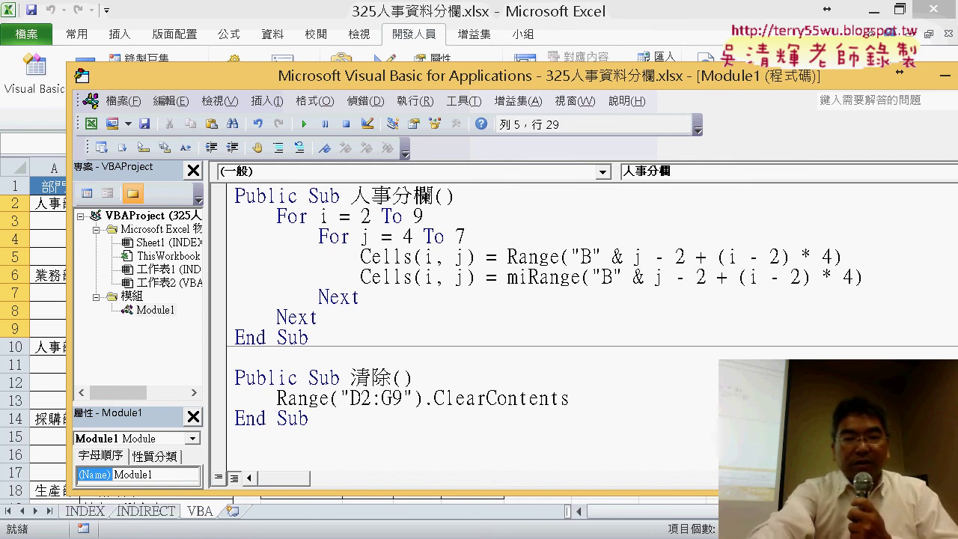
text(d()
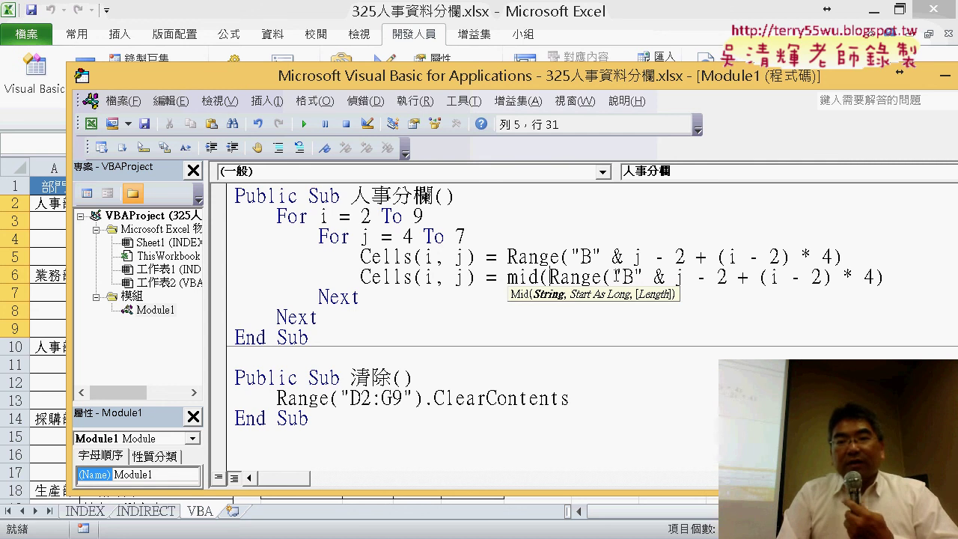
click(890, 277)
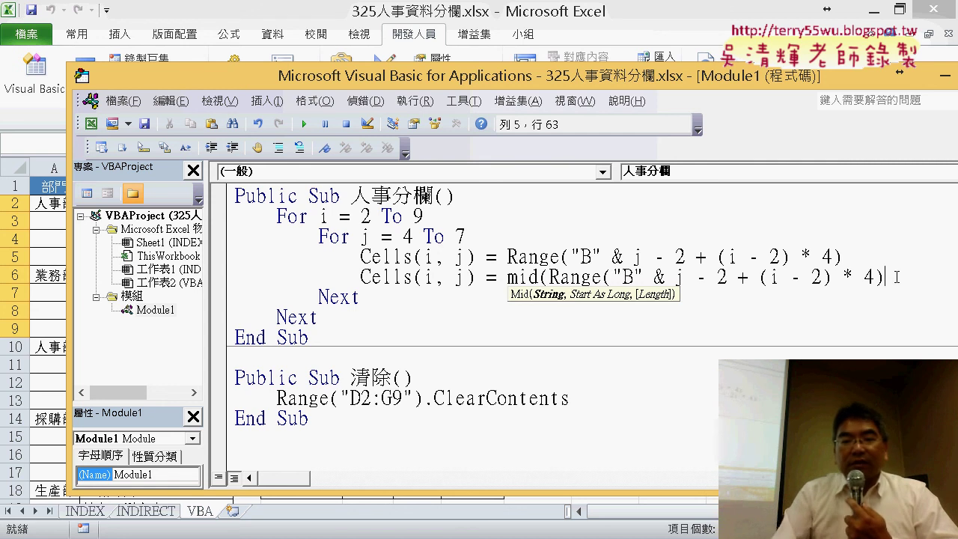
text(,)
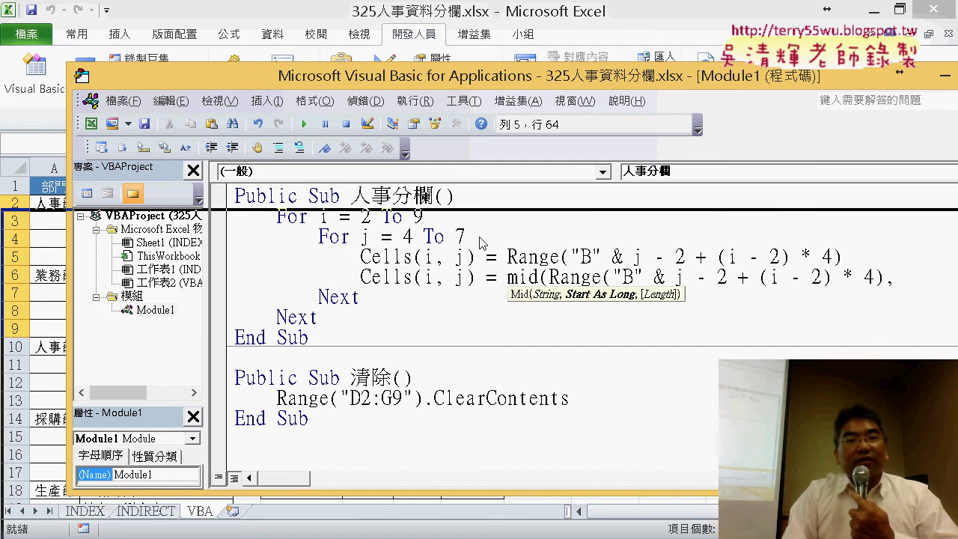
drag(433, 76, 350, 269)
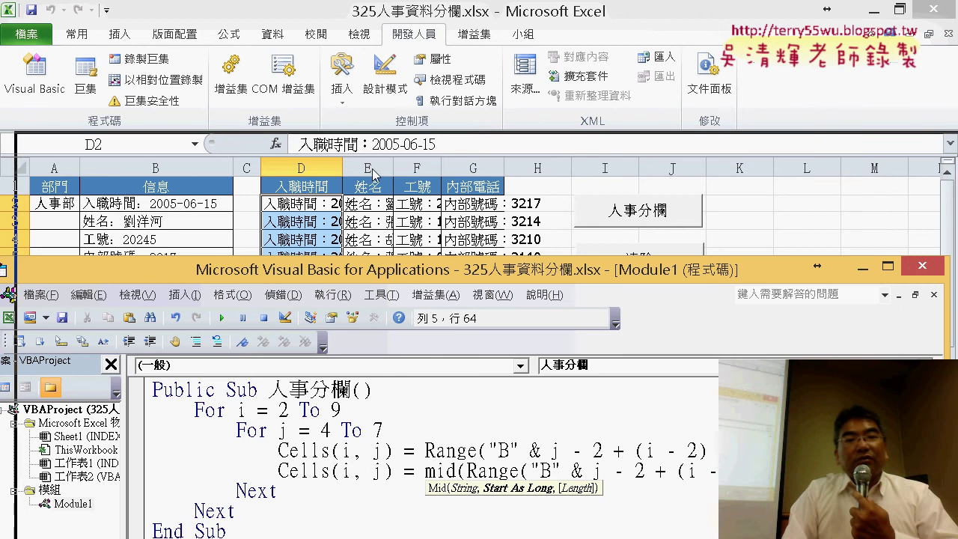
- Add cells(1,j) as the Mid start reference to the header cell
drag(348, 275, 368, 264)
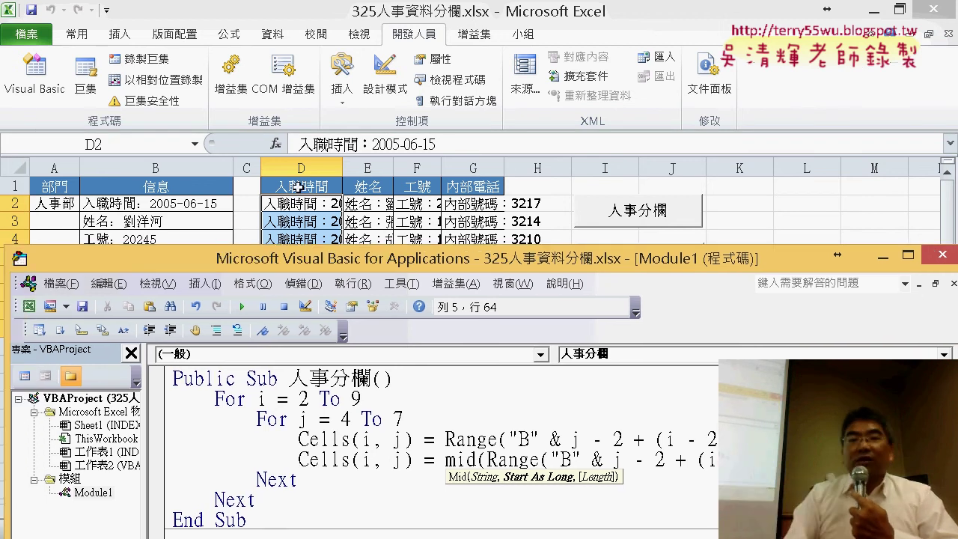
drag(387, 250, 325, 66)
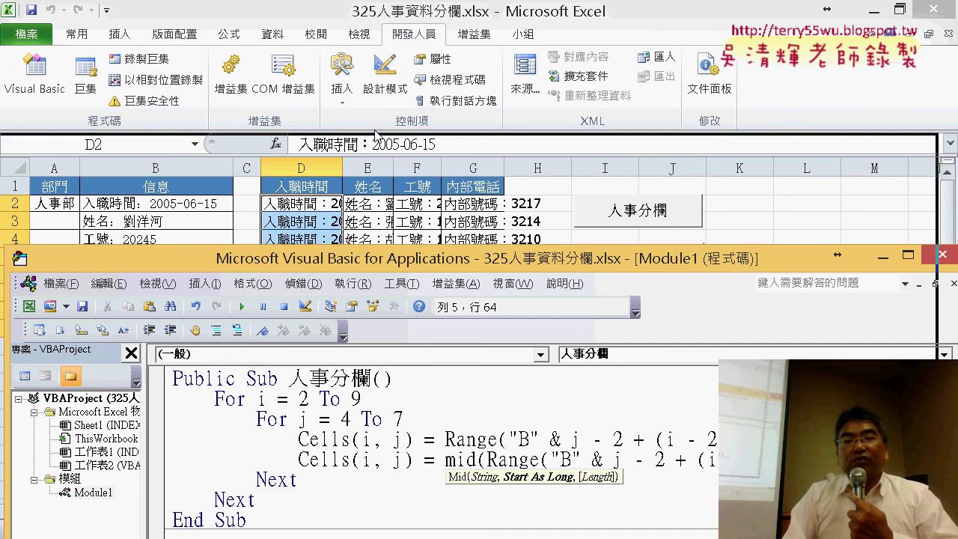
text(c)
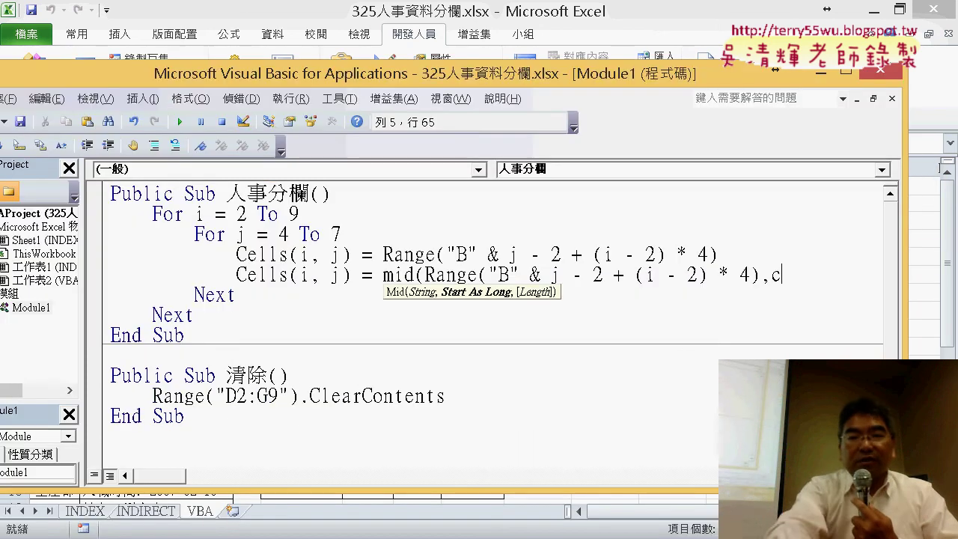
text(ell)
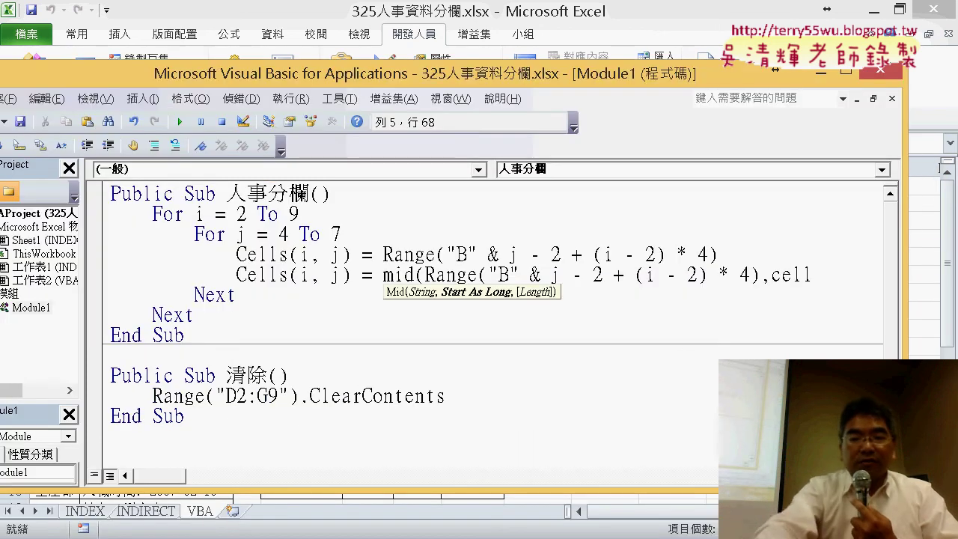
text(s()
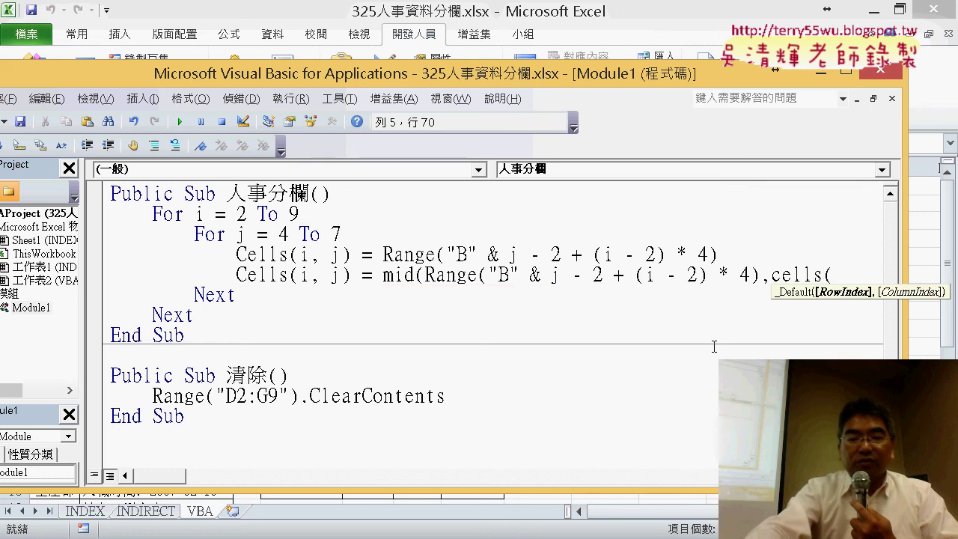
text(1)
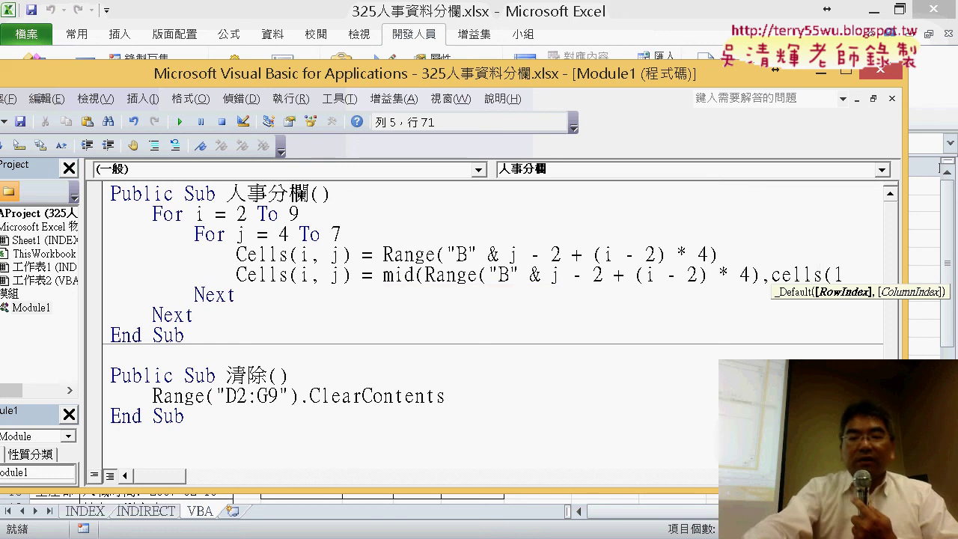
text(,)
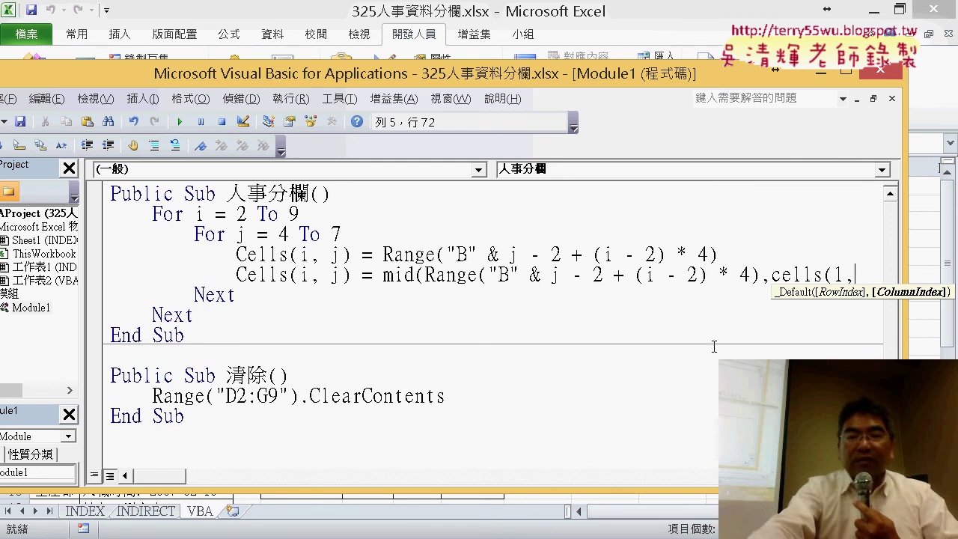
text(j))
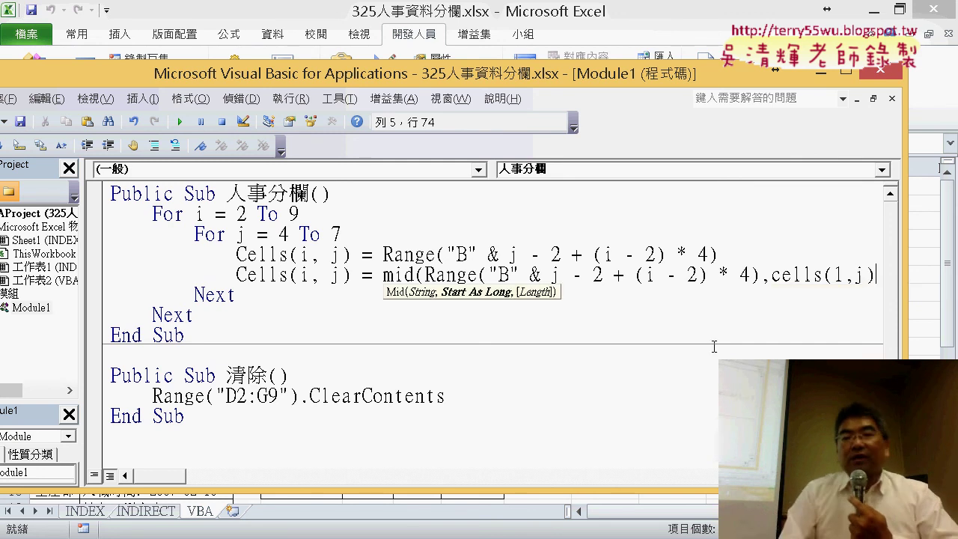
click(845, 274)
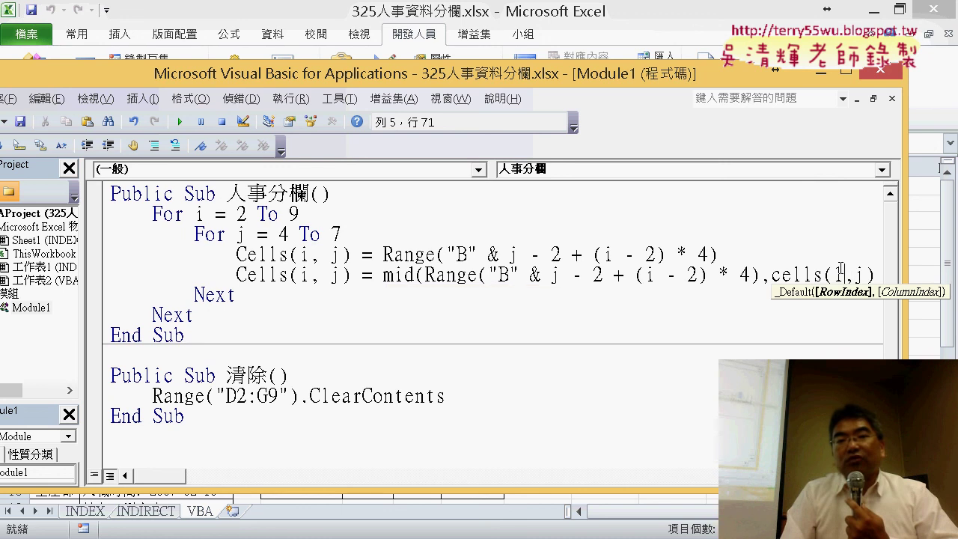
double_click(842, 271)
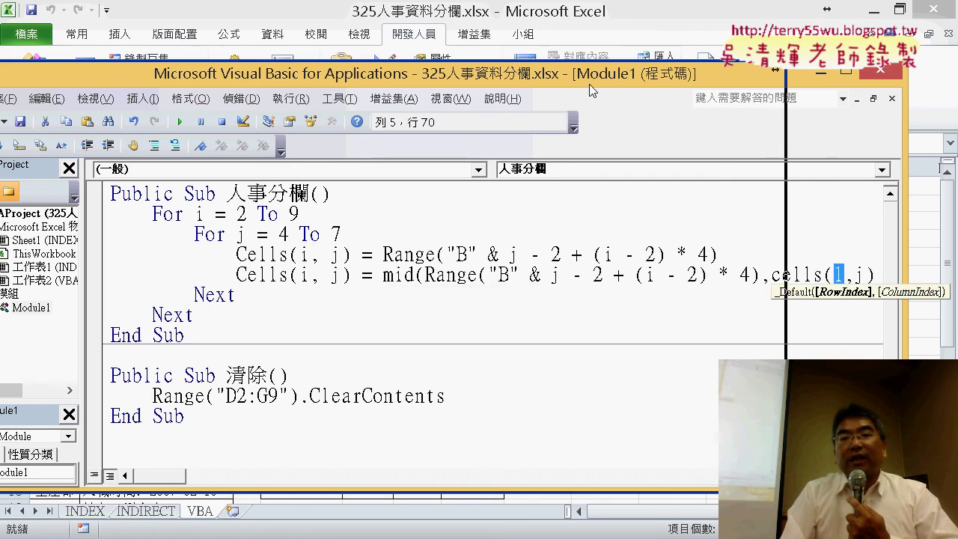
drag(665, 75, 544, 74)
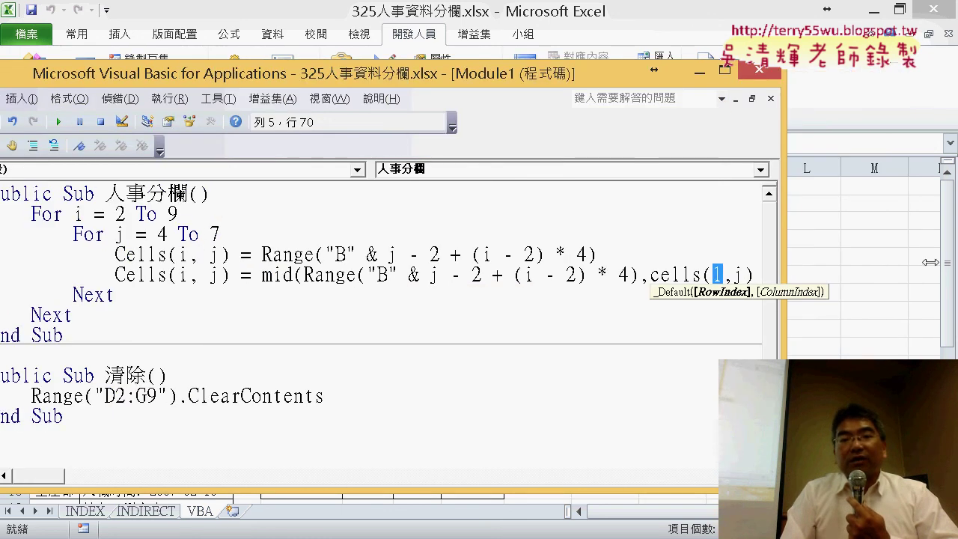
- Wrap it as Len(Cells(1, j)) + 2 with length 99 and close the Mid call
click(756, 275)
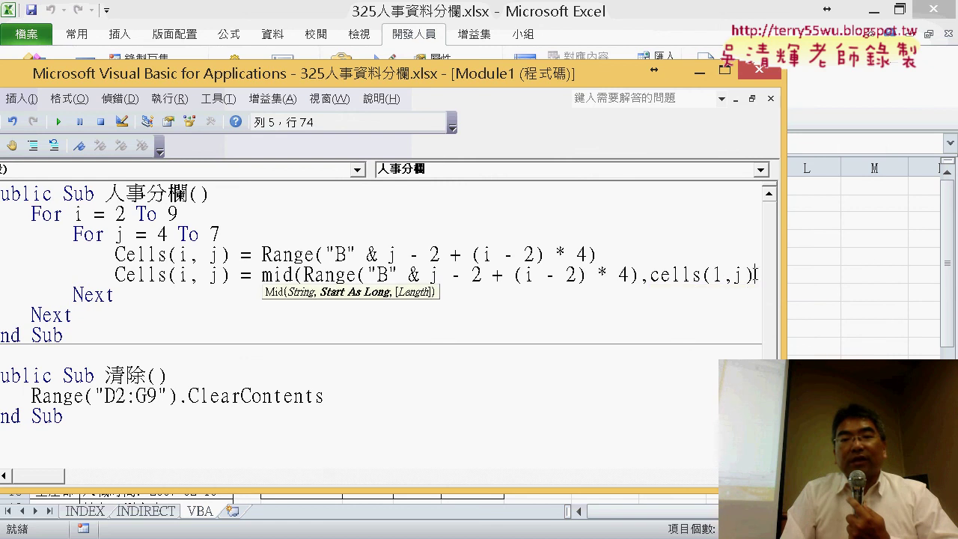
click(650, 275)
text(le)
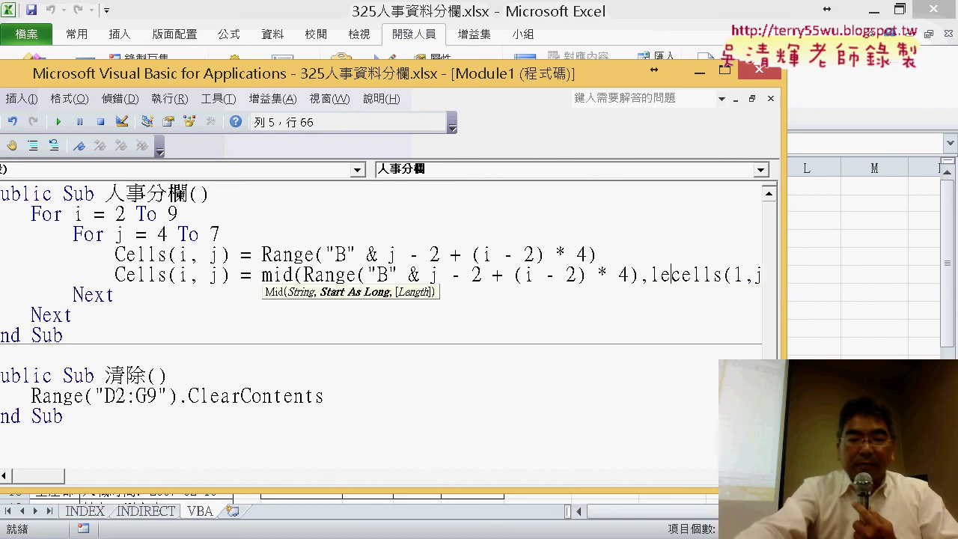
text(n()
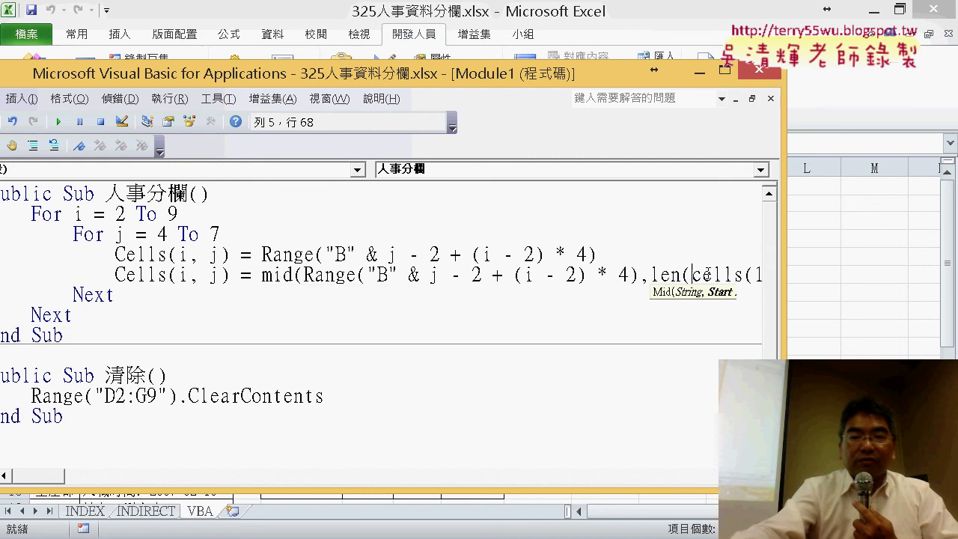
key(Right)
key(Right)
key(Right)
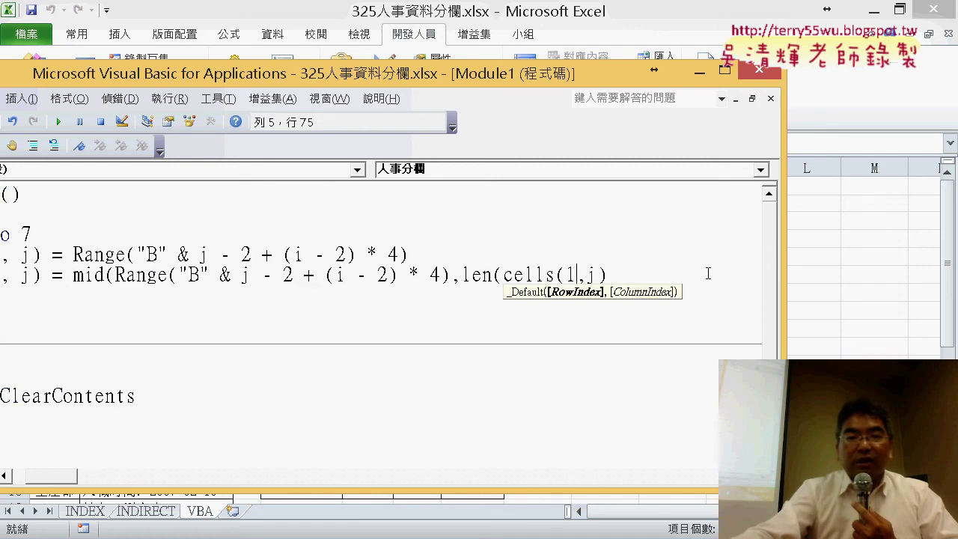
key(Right)
key(Right)
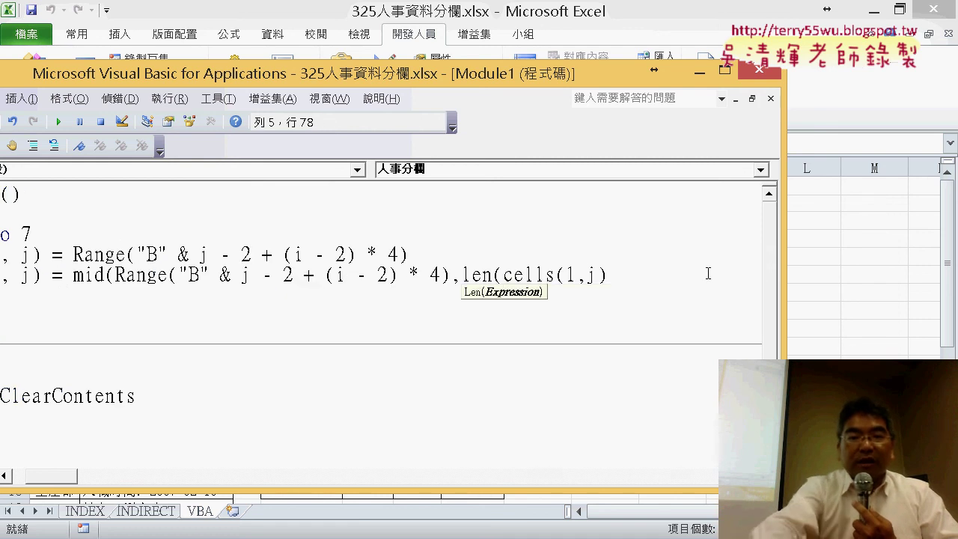
text()+)
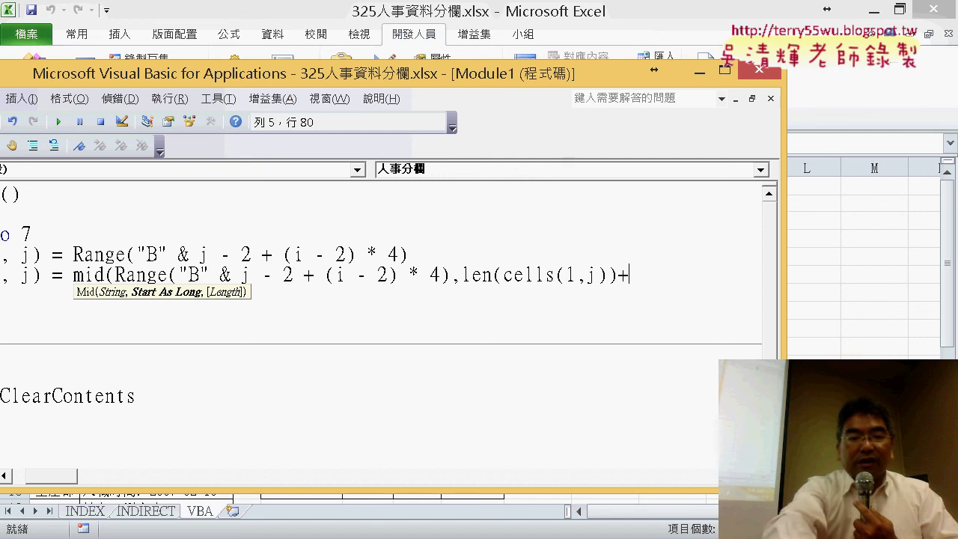
text(2,)
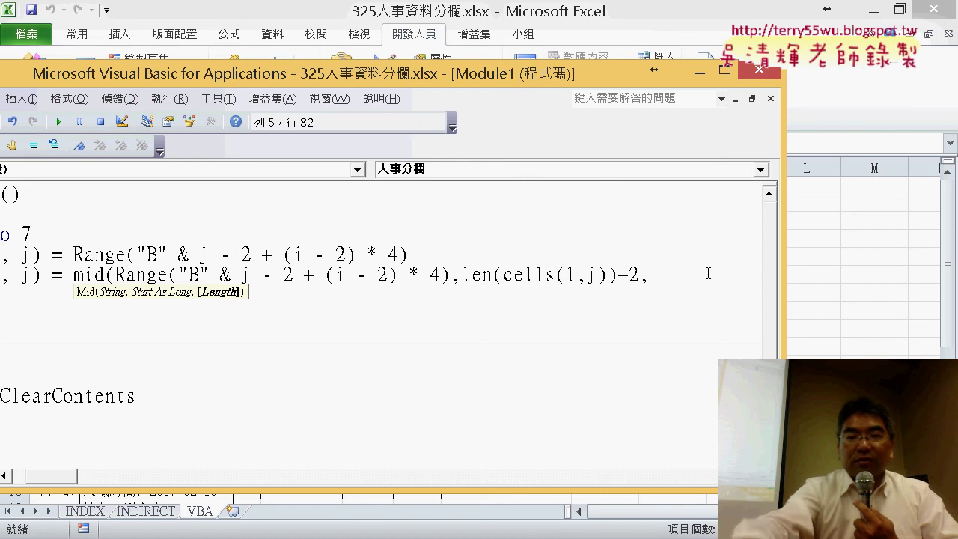
text(99))
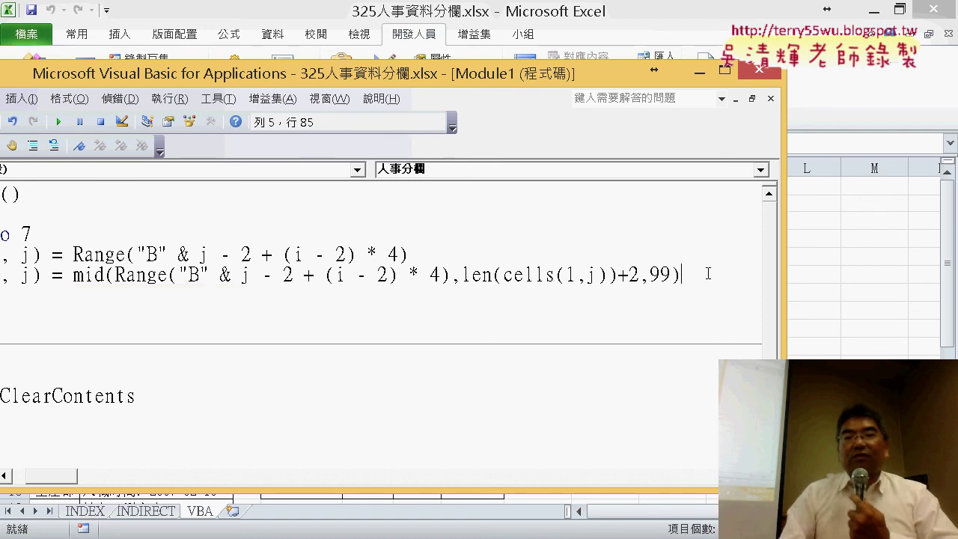
key(Down)
key(Down)
key(Down)
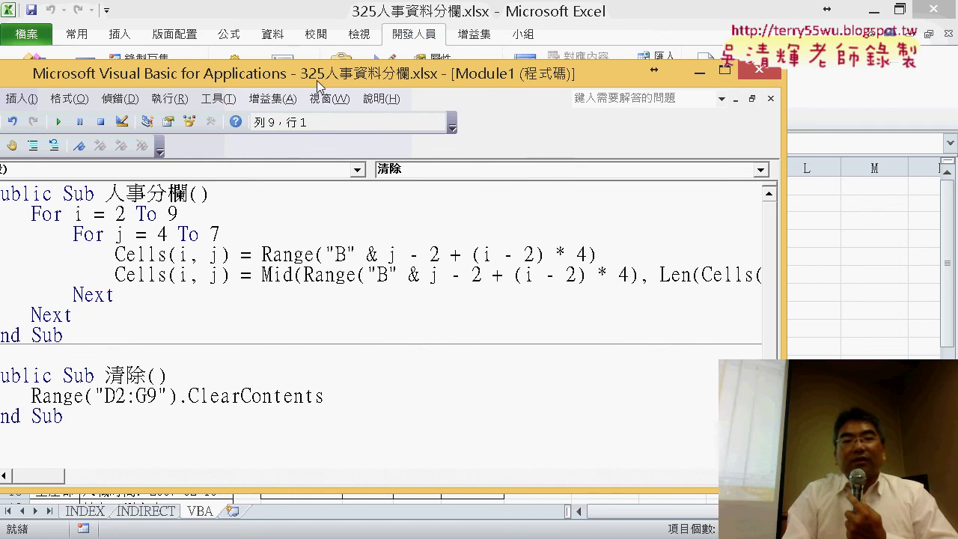
- Run 人事分欄 from the VBA editor and check that D2:G9 shows only dates, names, 工號 and extensions
drag(320, 82, 522, 353)
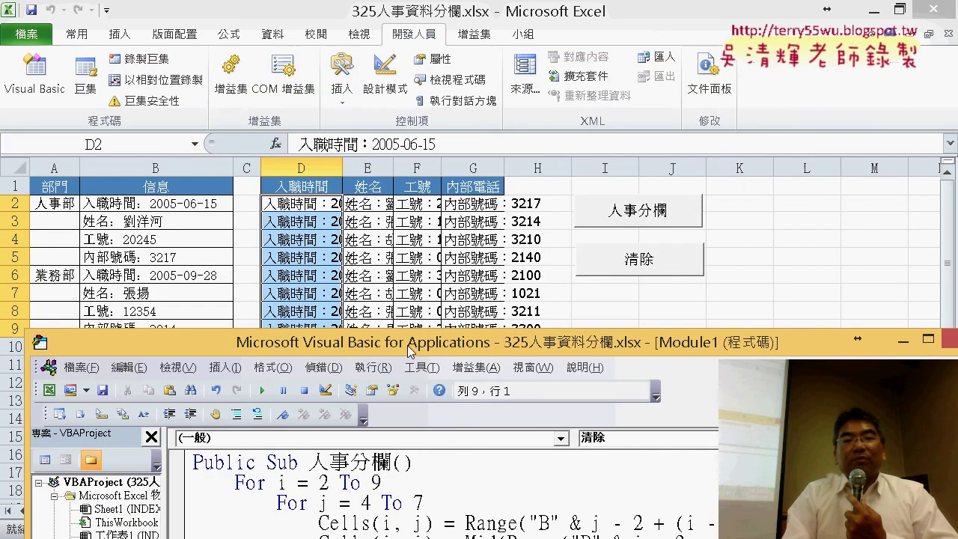
drag(410, 352, 759, 69)
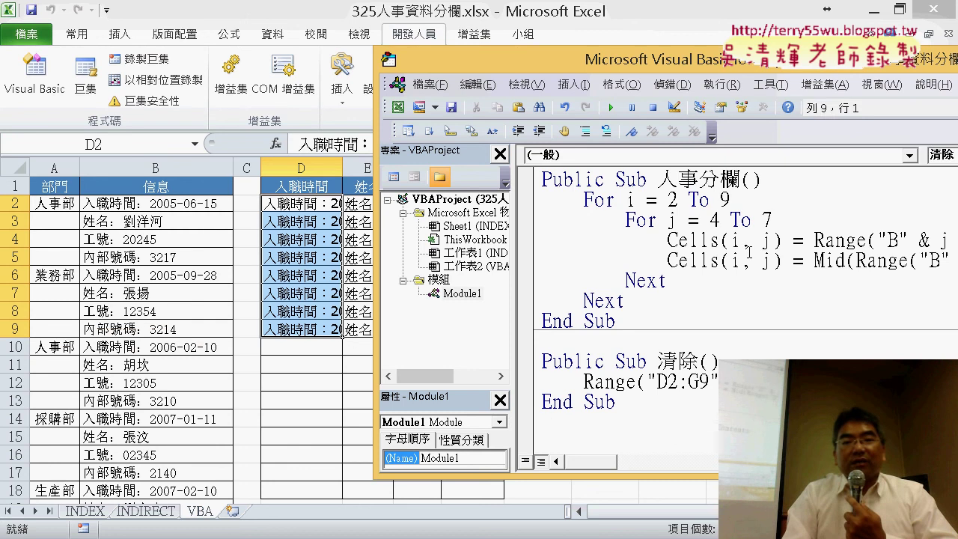
click(743, 261)
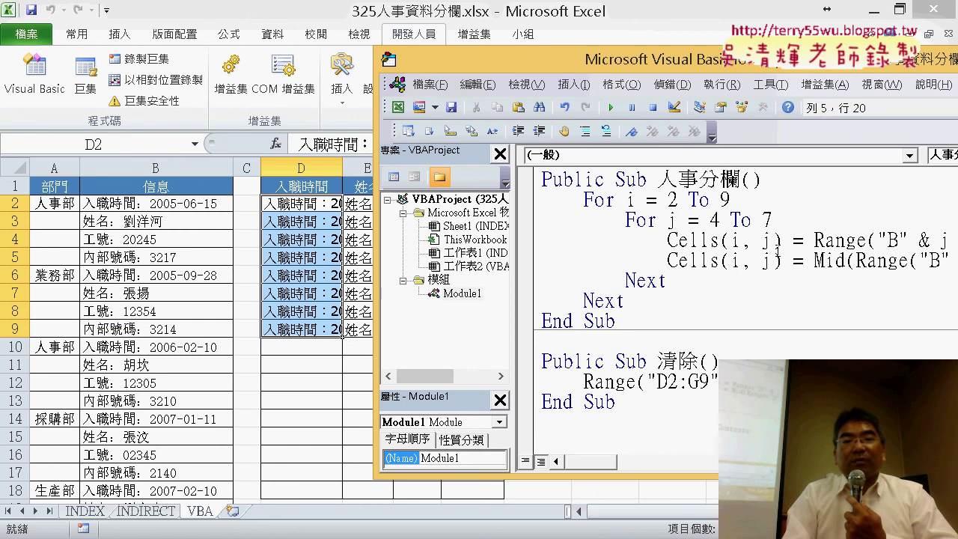
click(613, 109)
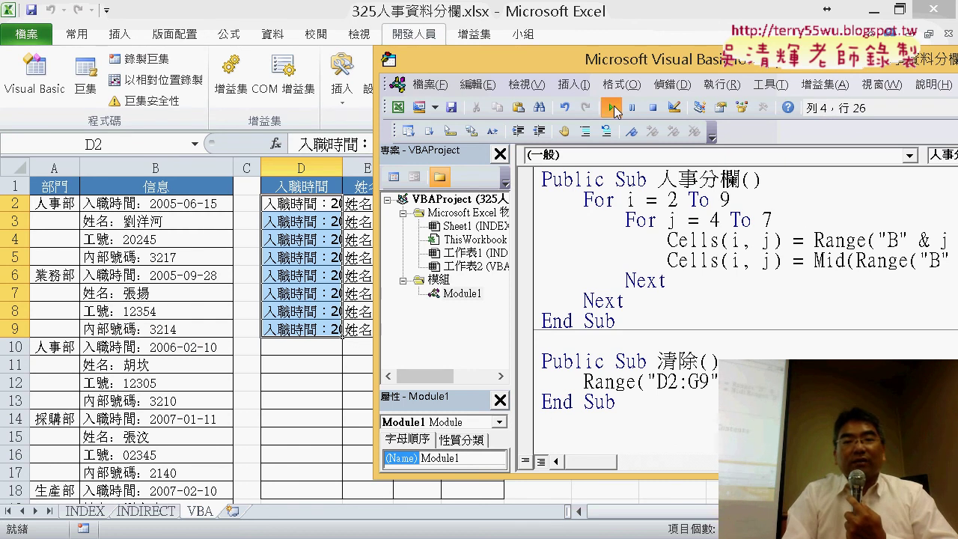
drag(606, 59, 631, 333)
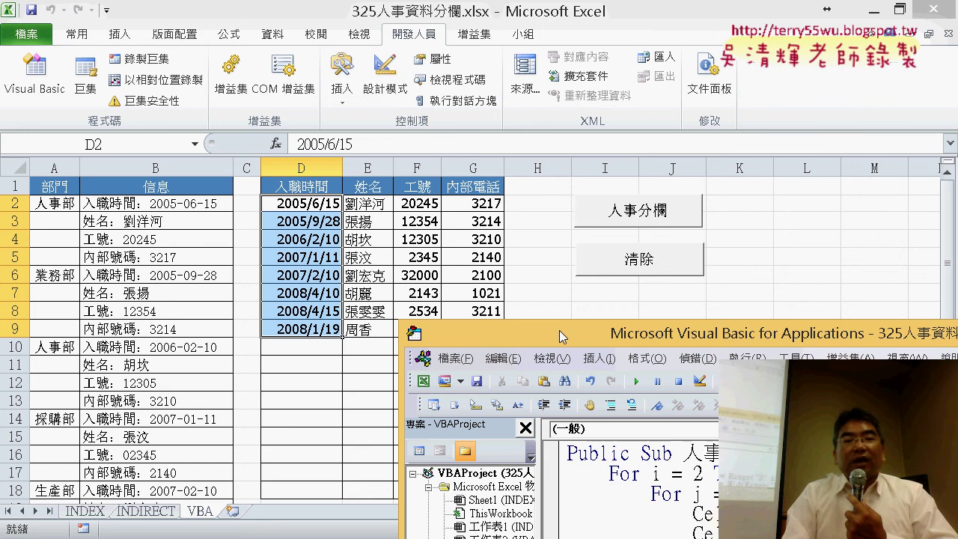
drag(559, 330, 534, 74)
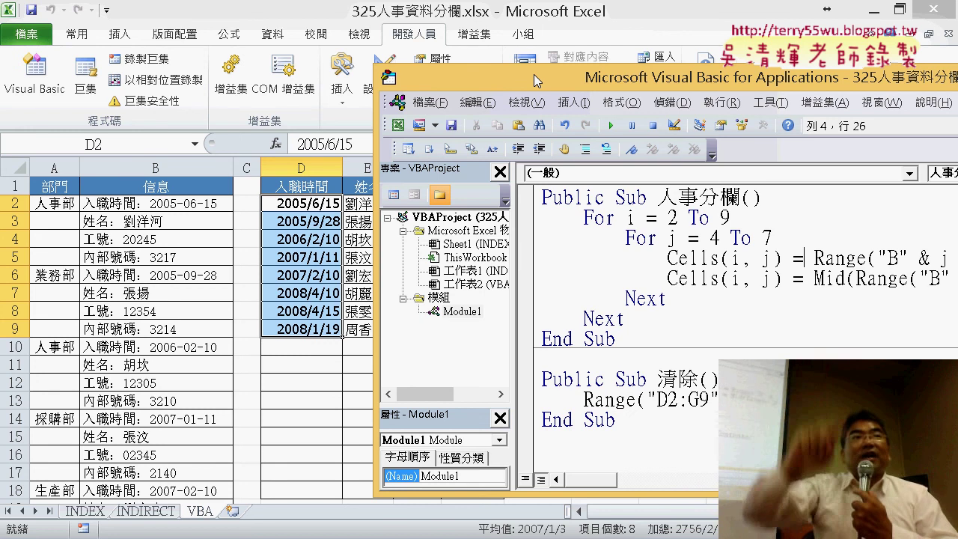
- Start a new line after the outer Next with columns("D:G"), briefly changing G to H
click(655, 320)
key(Return)
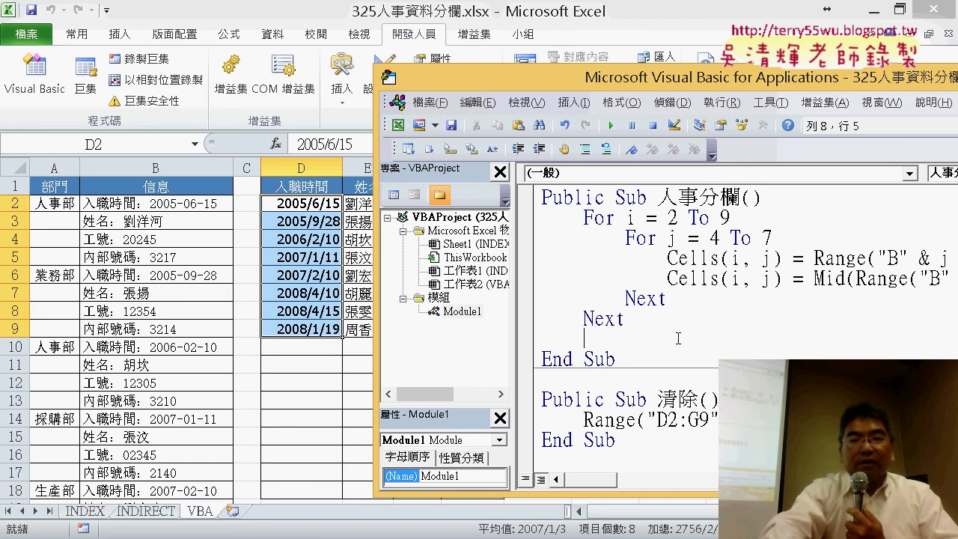
text(c)
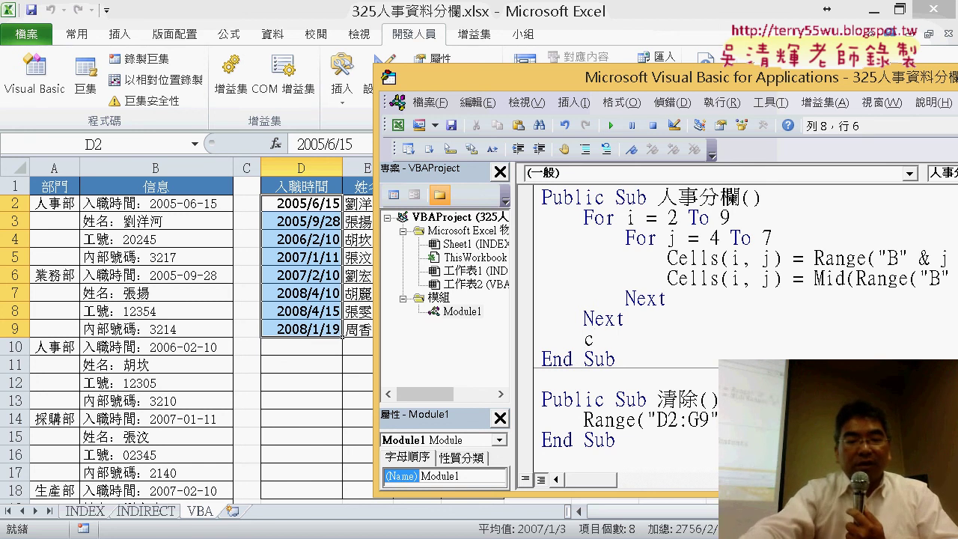
text(olum)
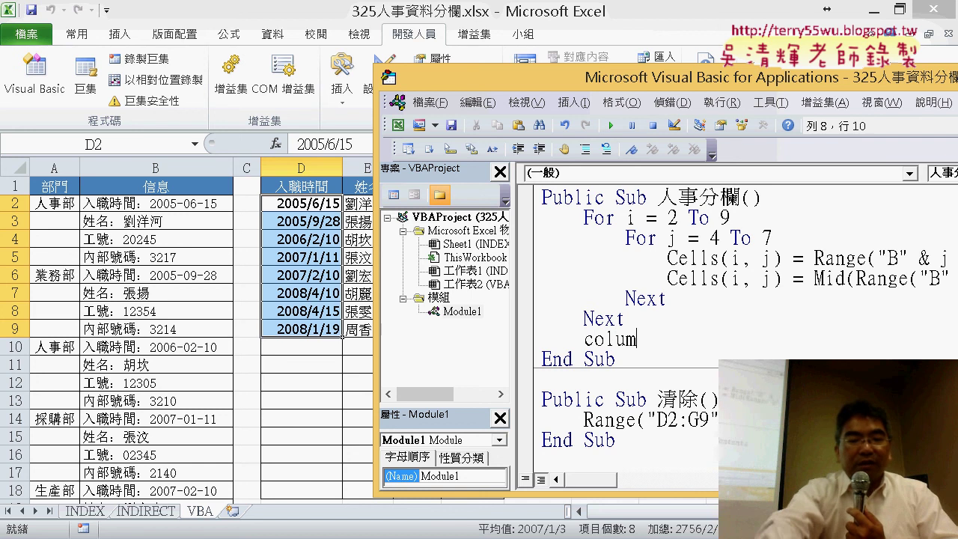
text(ns)
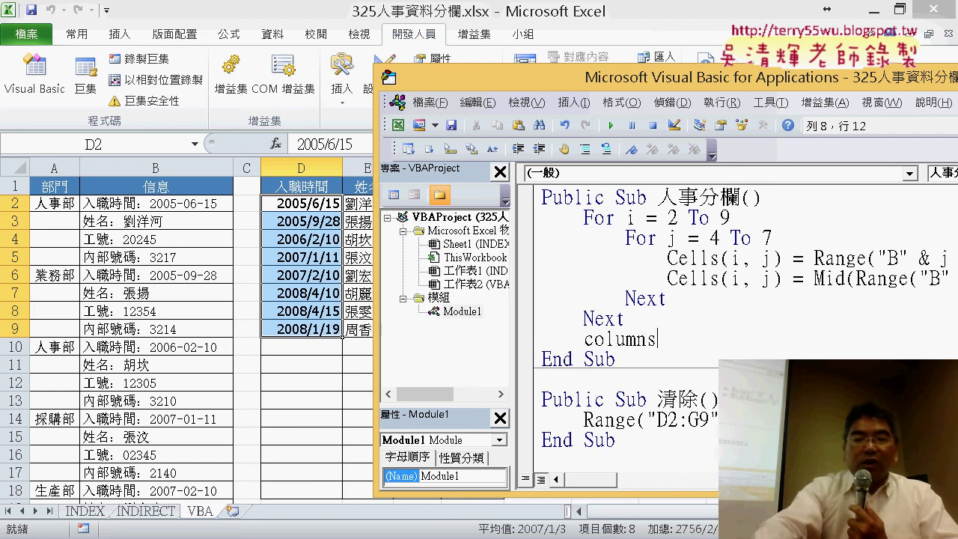
text((")
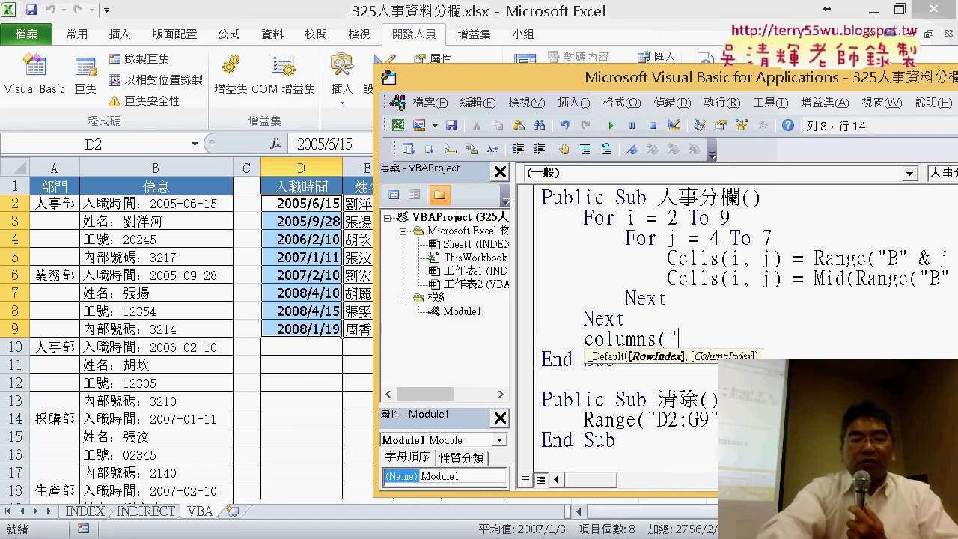
text(D)
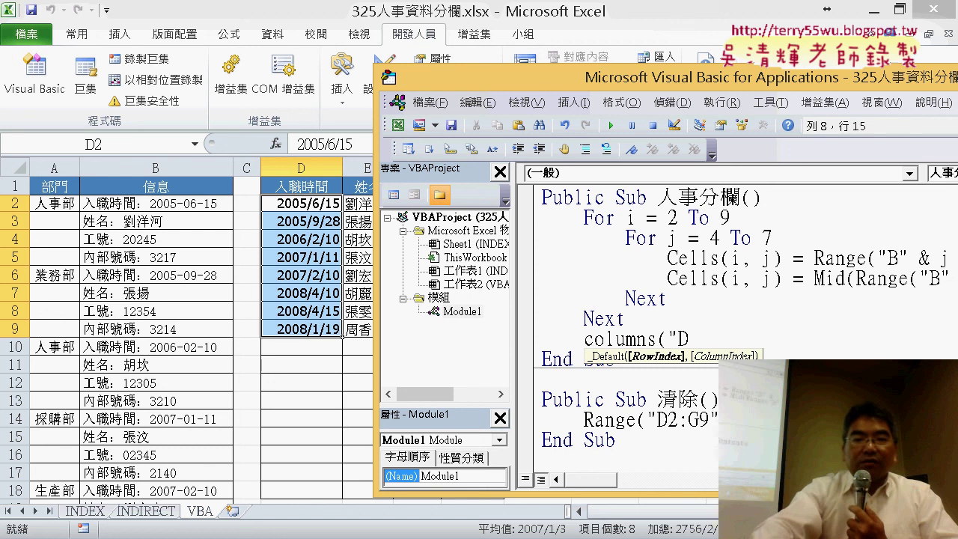
text(:G)
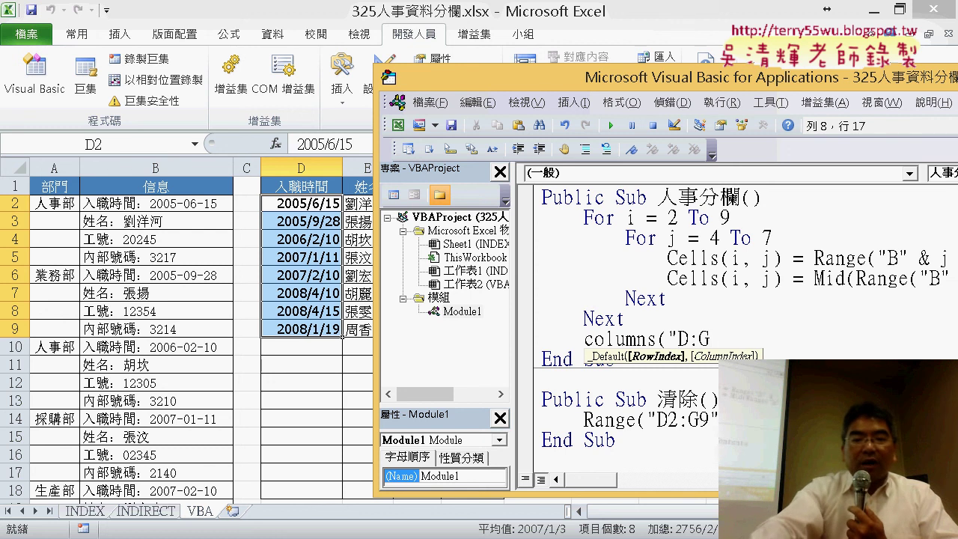
text("))
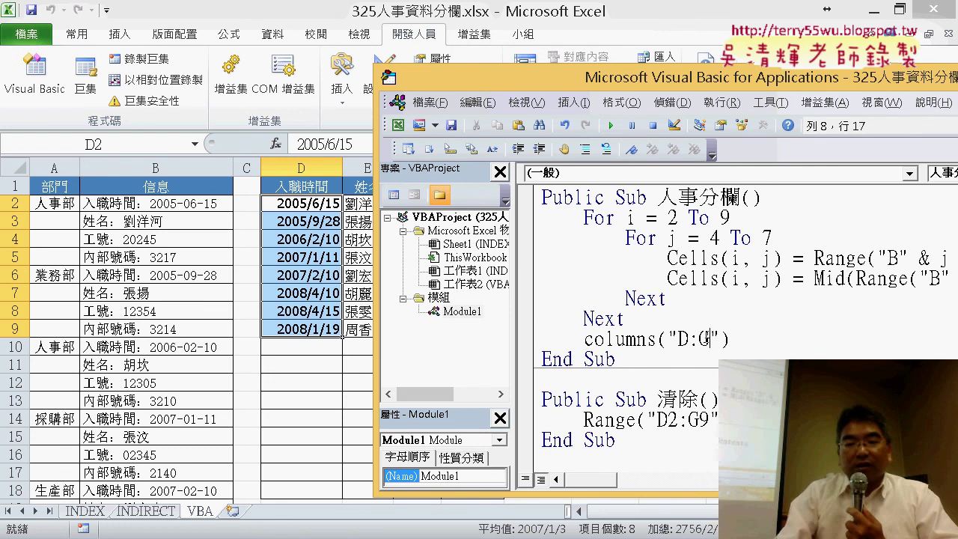
double_click(705, 339)
text(H)
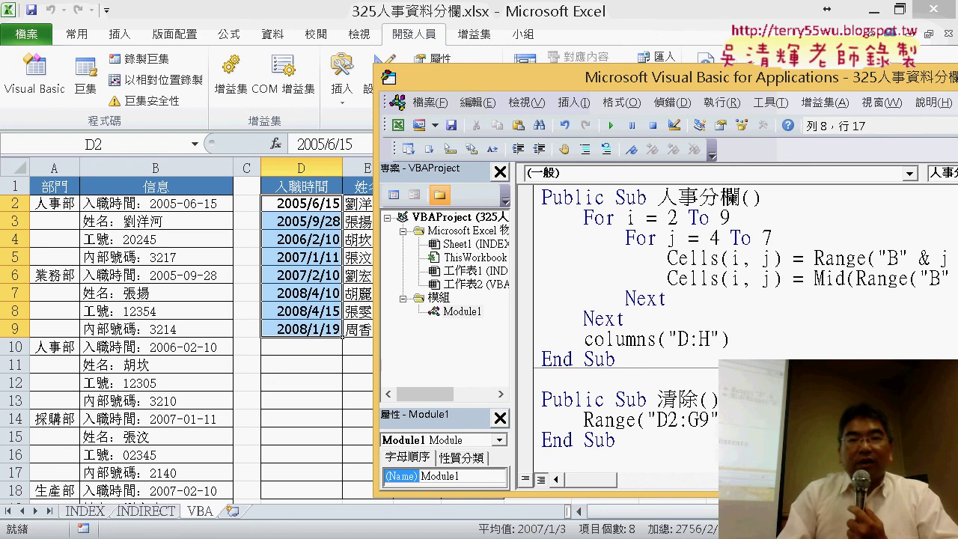
- Restore the range to D:G and complete the line as Columns("D:G").AutoFit
mouse_move(666, 80)
mouse_down()
mouse_move(666, 262)
mouse_move(635, 68)
mouse_up()
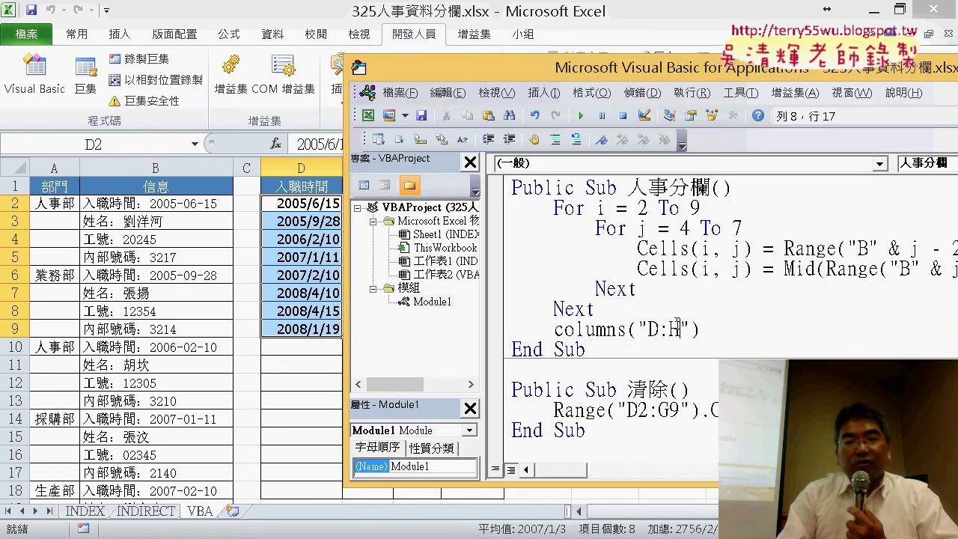
drag(678, 330, 673, 319)
click(672, 322)
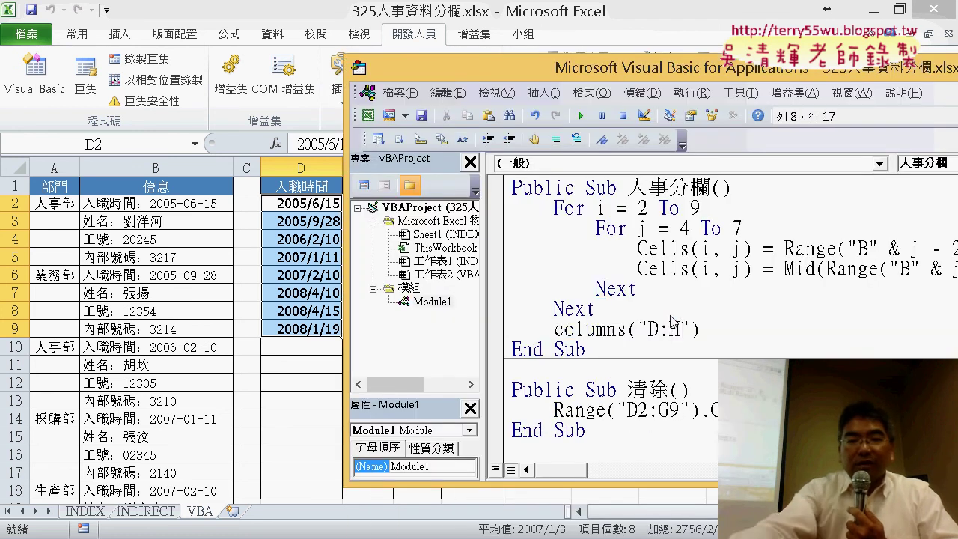
key(BackSpace)
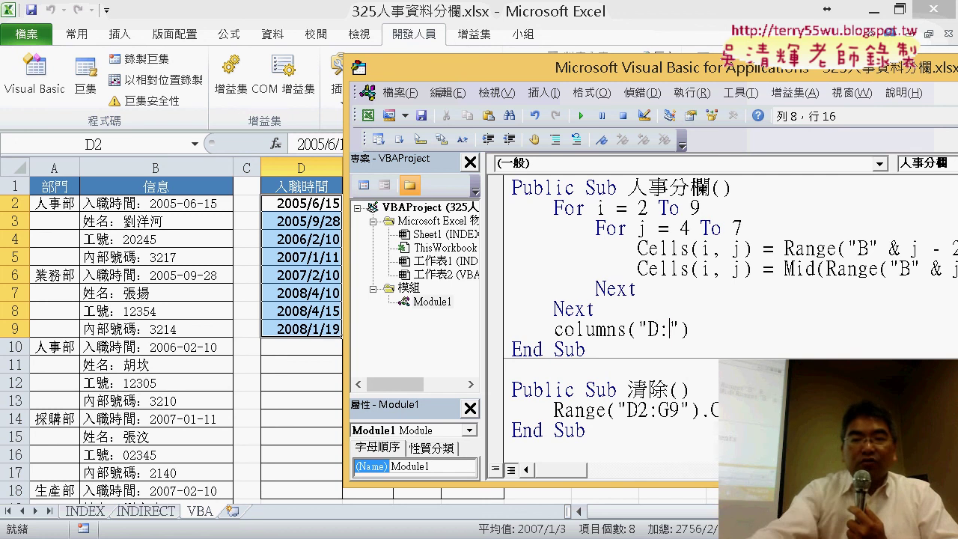
text(G"))
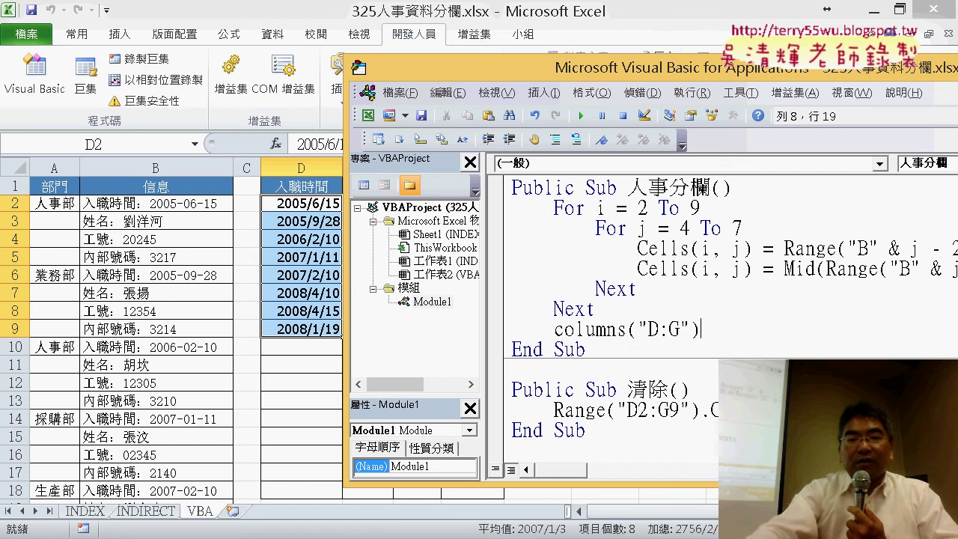
text(.)
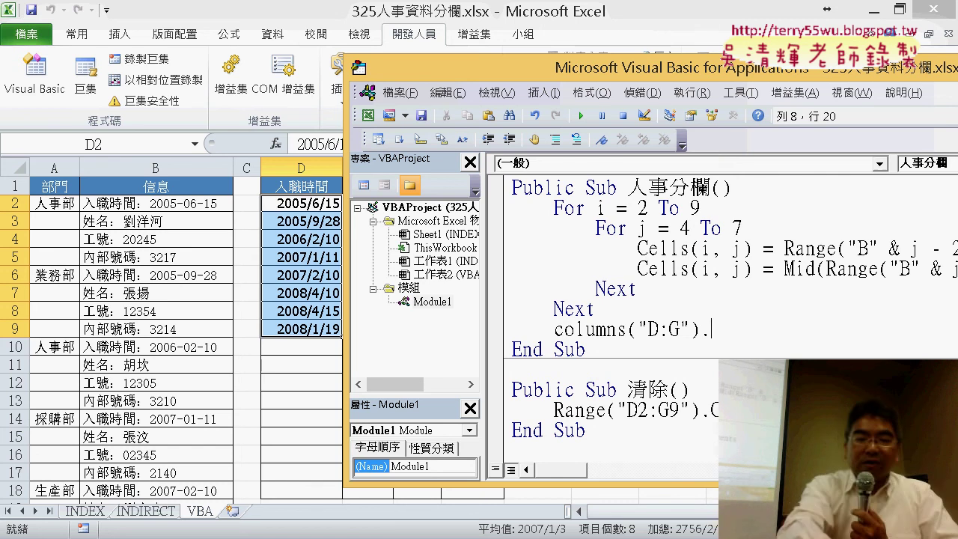
text(au)
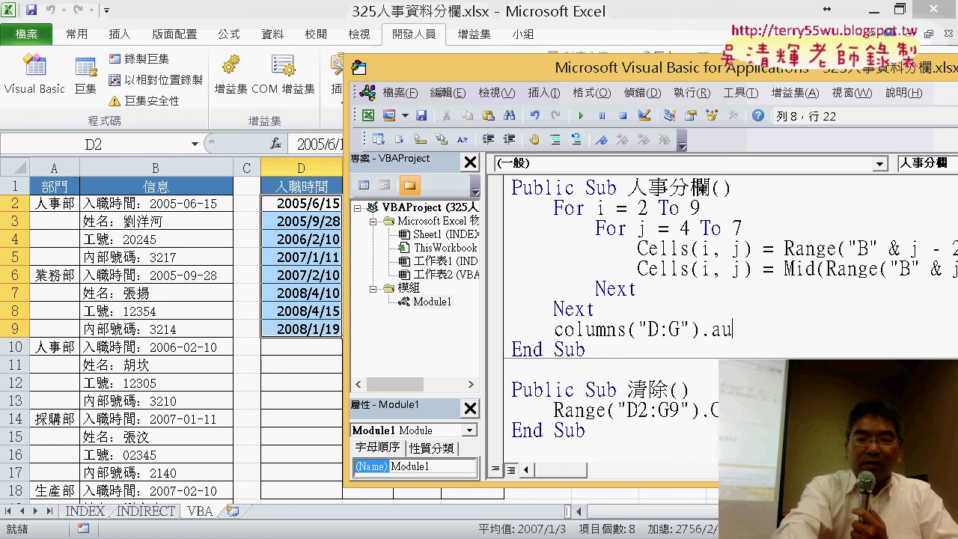
text(tof)
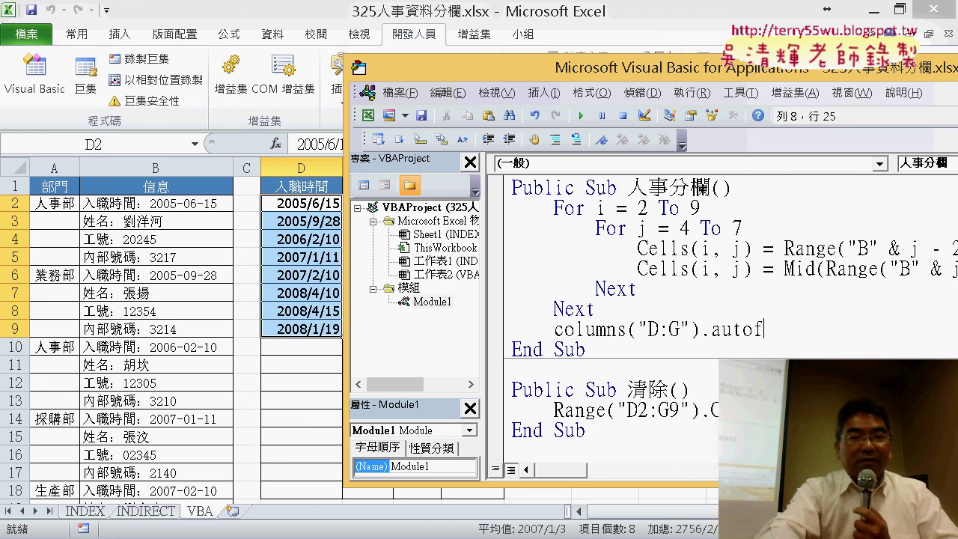
text(it)
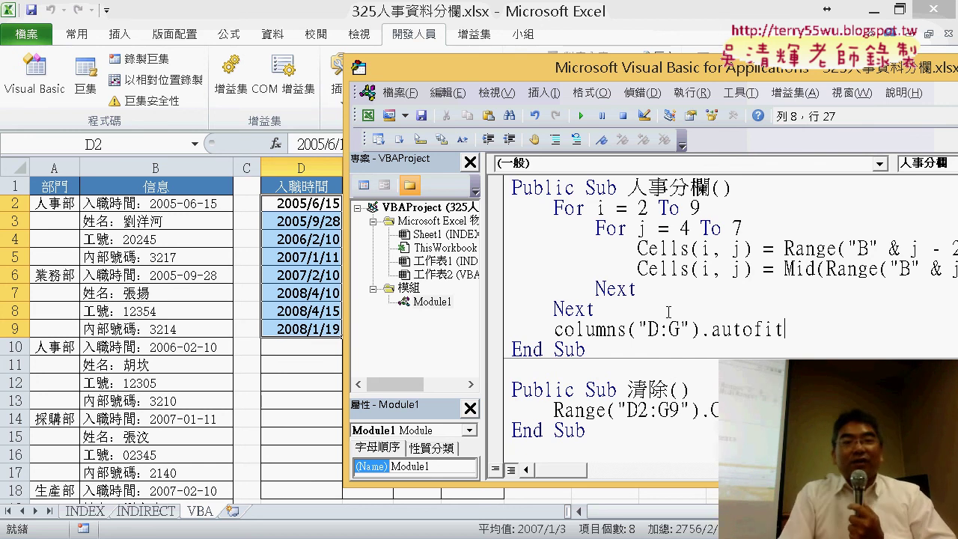
key(Up)
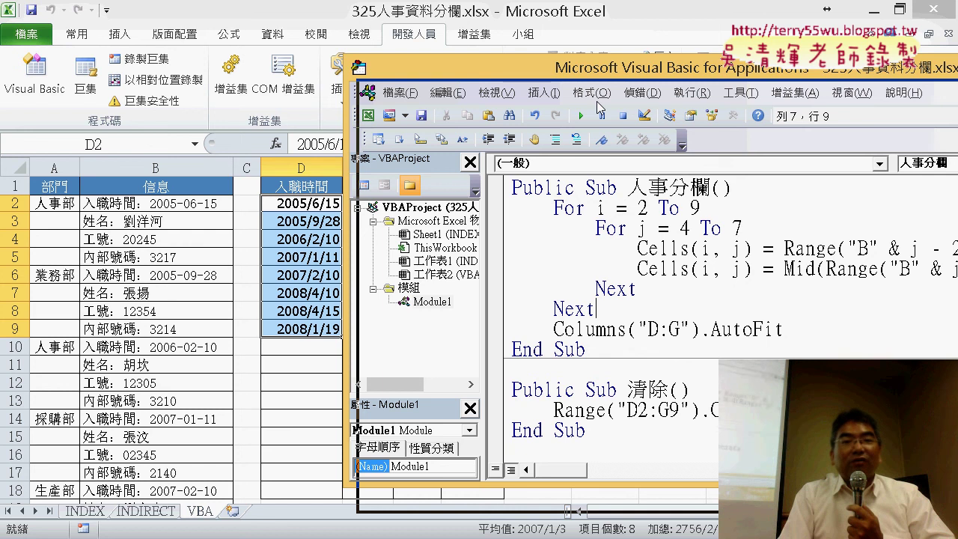
drag(584, 81, 597, 106)
- Widen column D on the worksheet
click(629, 10)
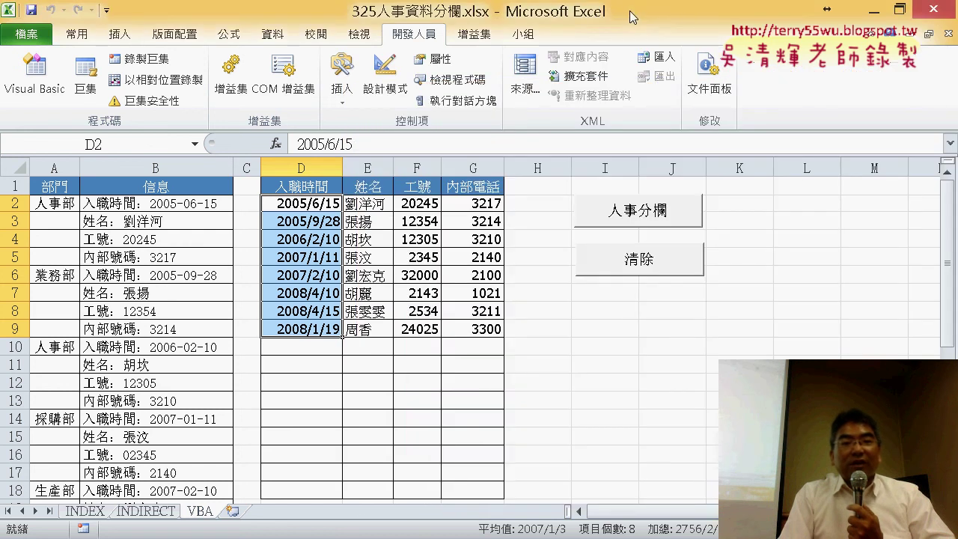
click(605, 292)
drag(342, 168, 655, 168)
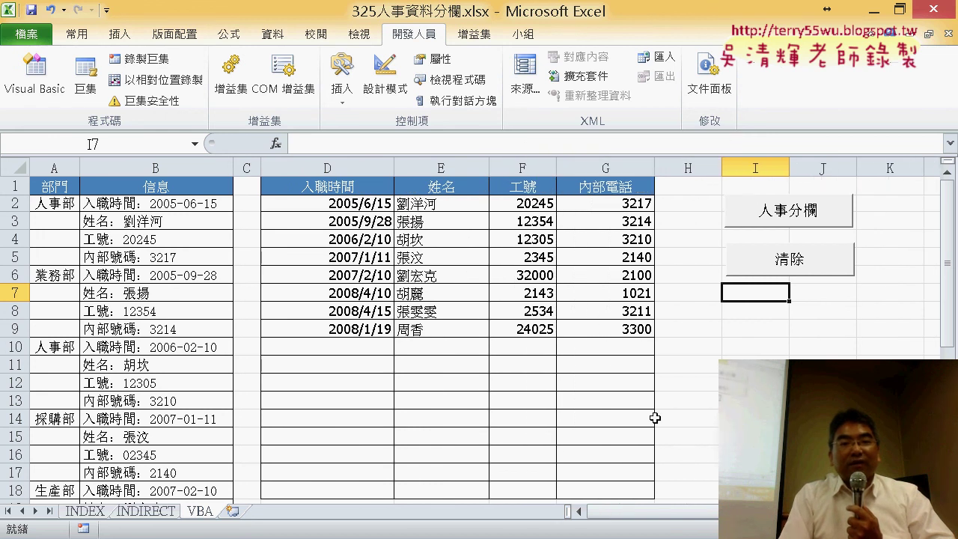
- Set a breakpoint on the AutoFit line and run 人事分欄 until it pauses there
click(420, 434)
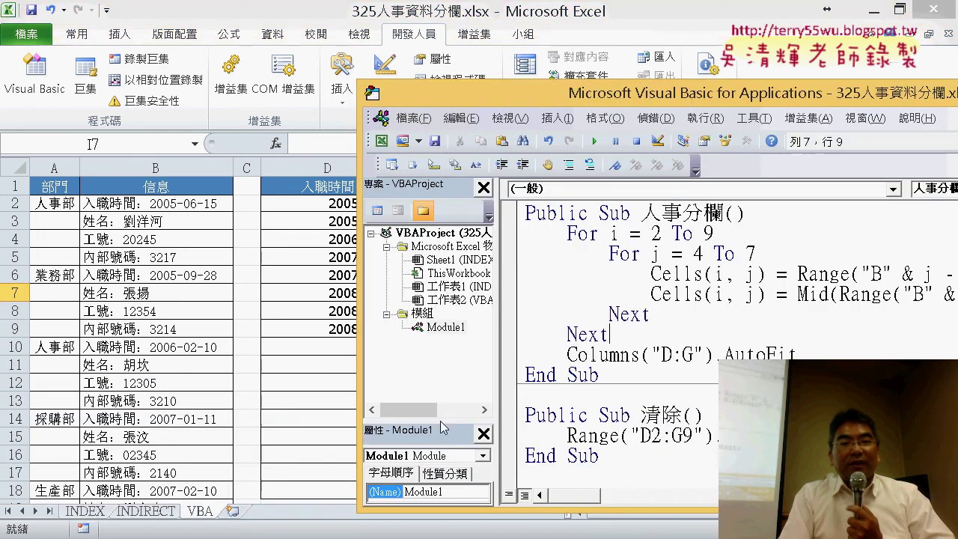
click(509, 356)
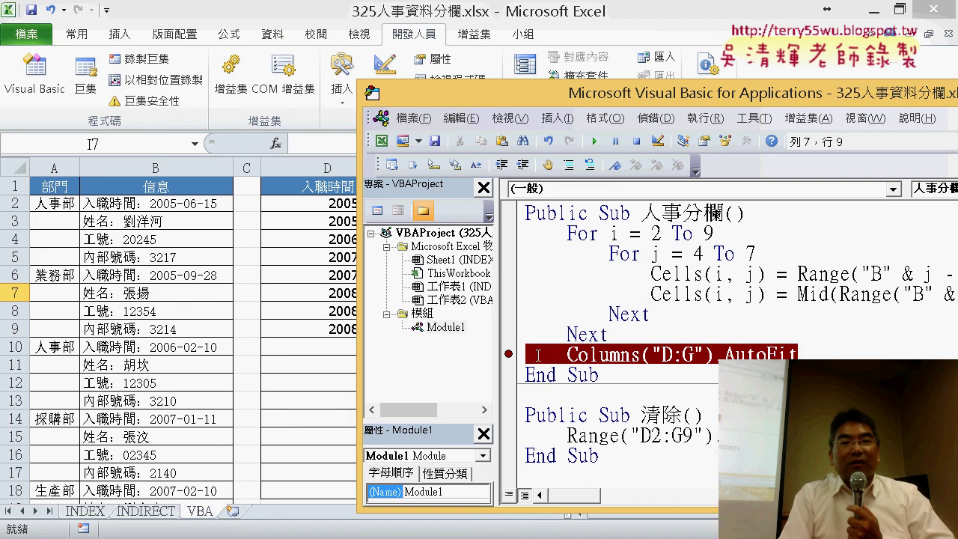
click(534, 78)
click(801, 210)
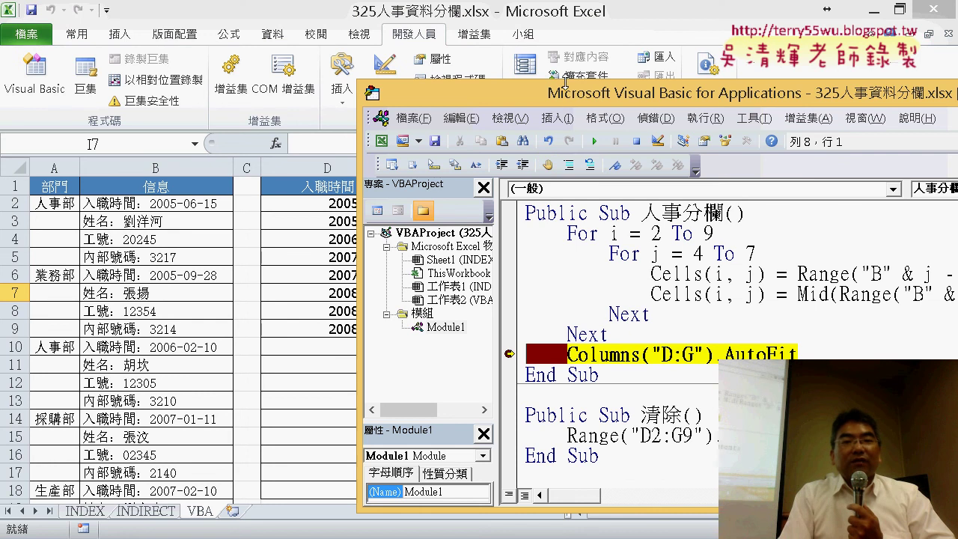
- Step over the AutoFit line with F8 so columns D:G shrink to fit
drag(633, 165, 367, 294)
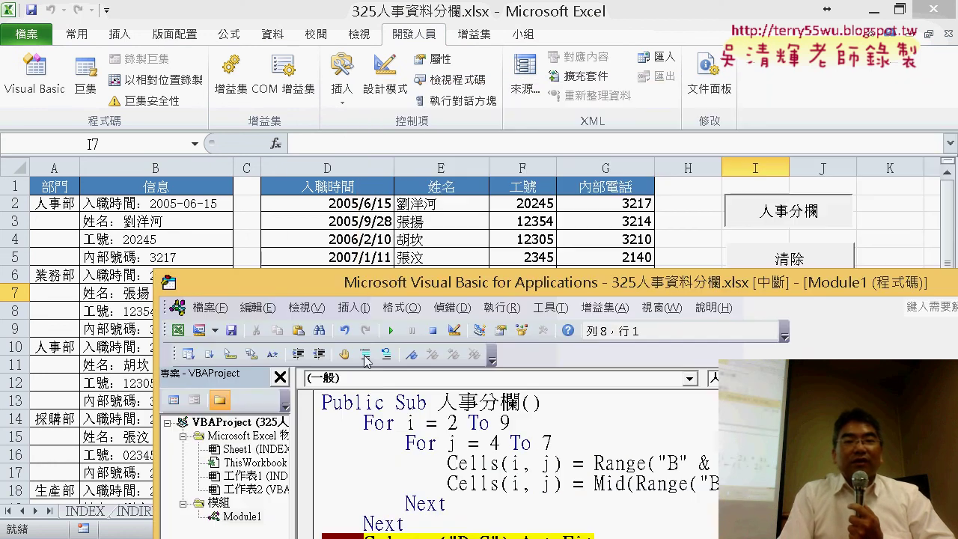
click(404, 466)
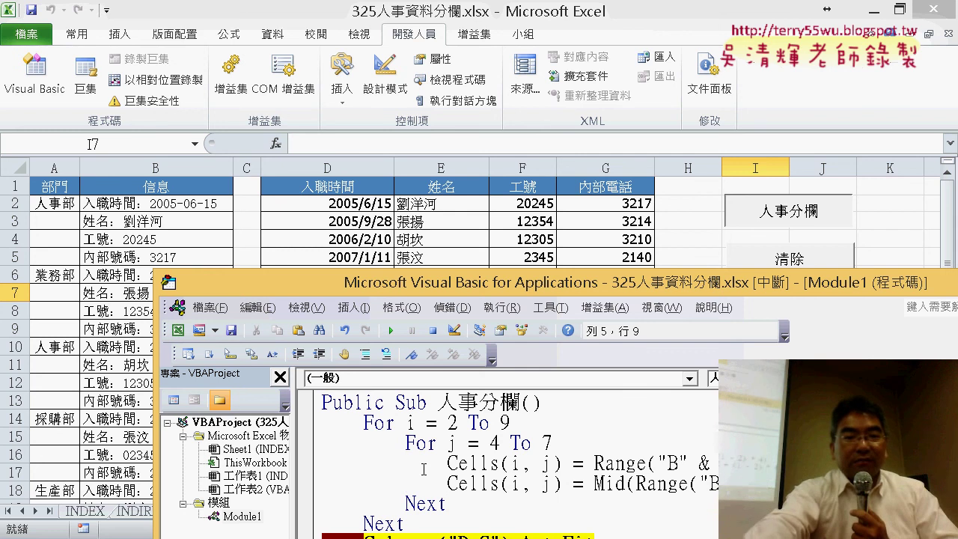
key(F8)
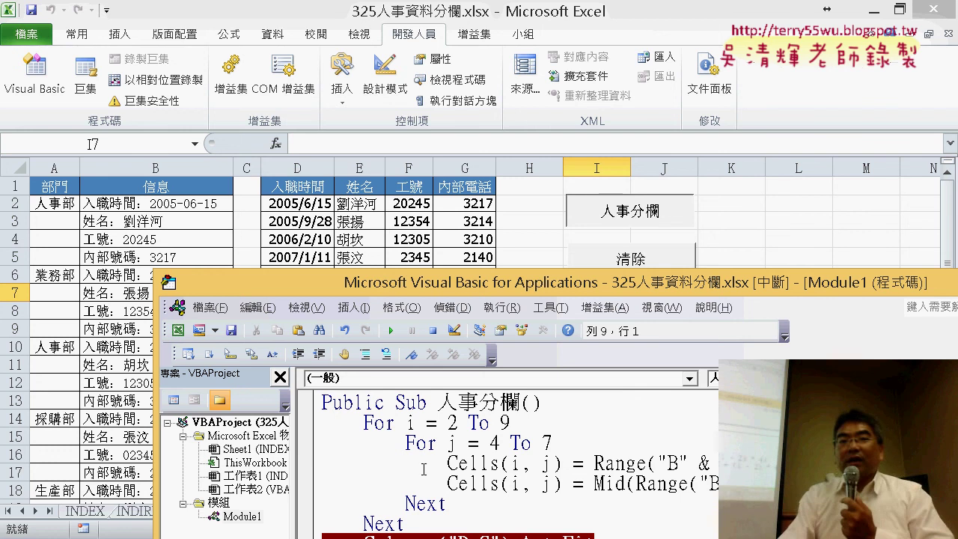
drag(491, 283, 474, 66)
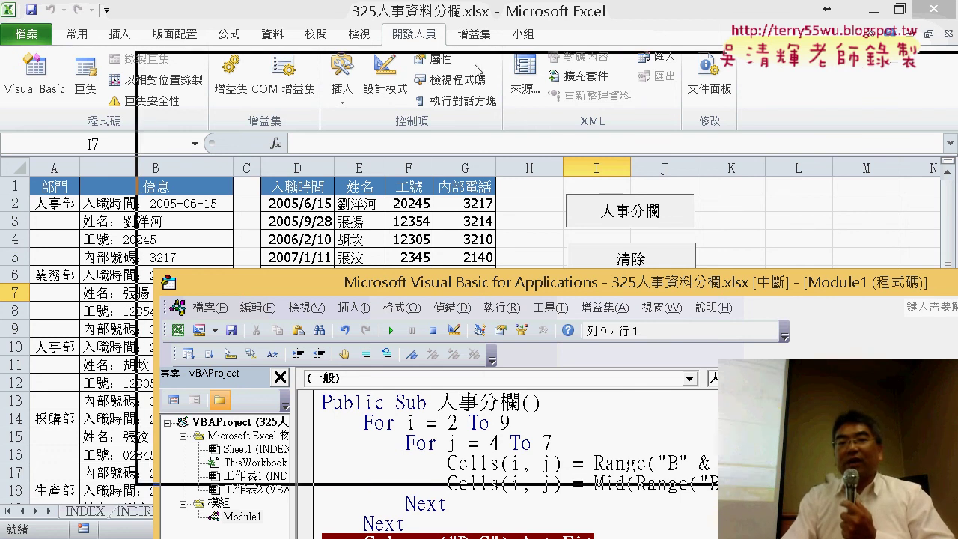
drag(346, 327, 421, 330)
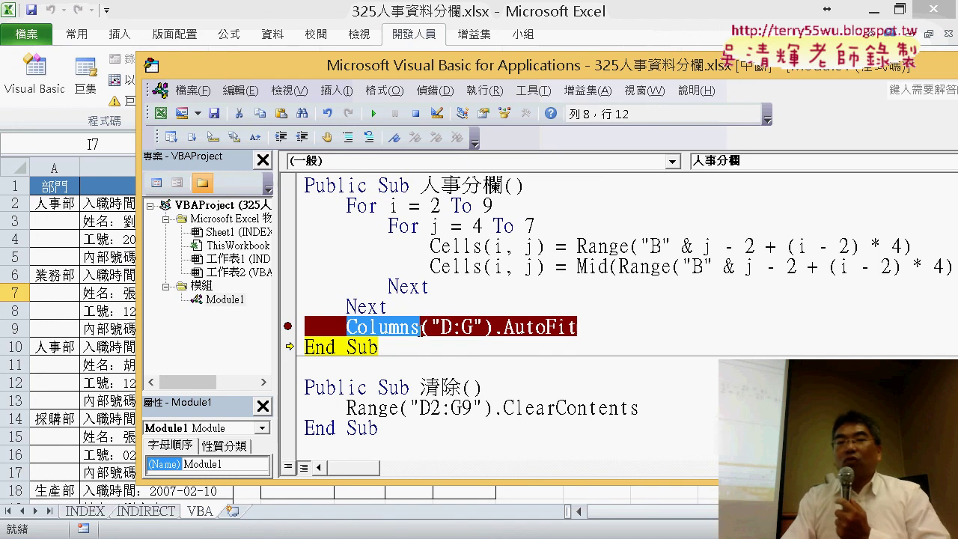
- Delete the ("D:G") argument twice, undoing each time to keep it, then return to the worksheet
drag(498, 330, 421, 327)
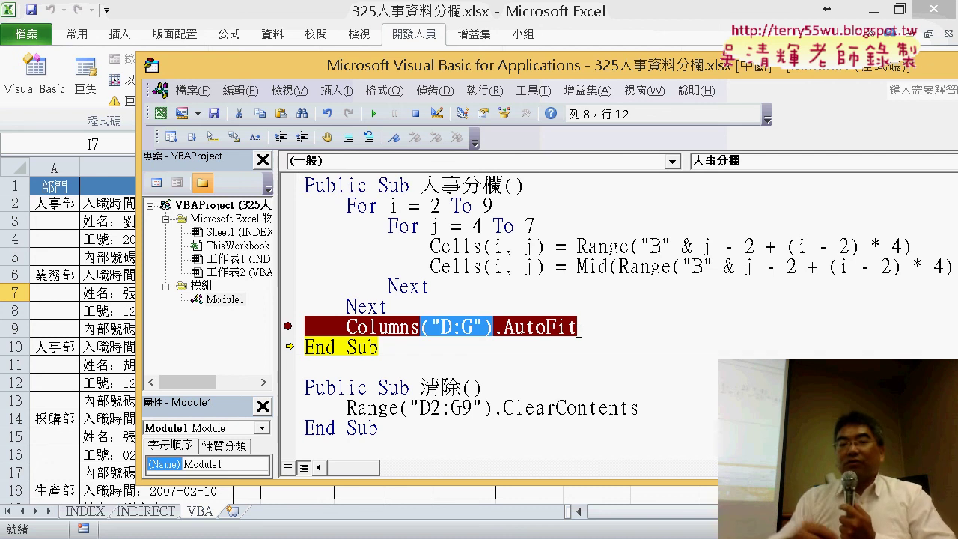
key(Delete)
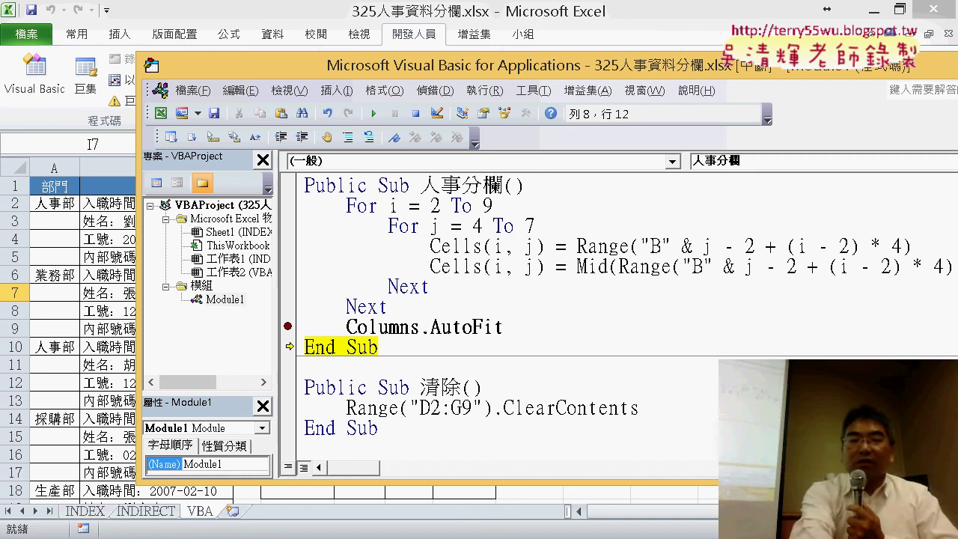
key(ctrl+z)
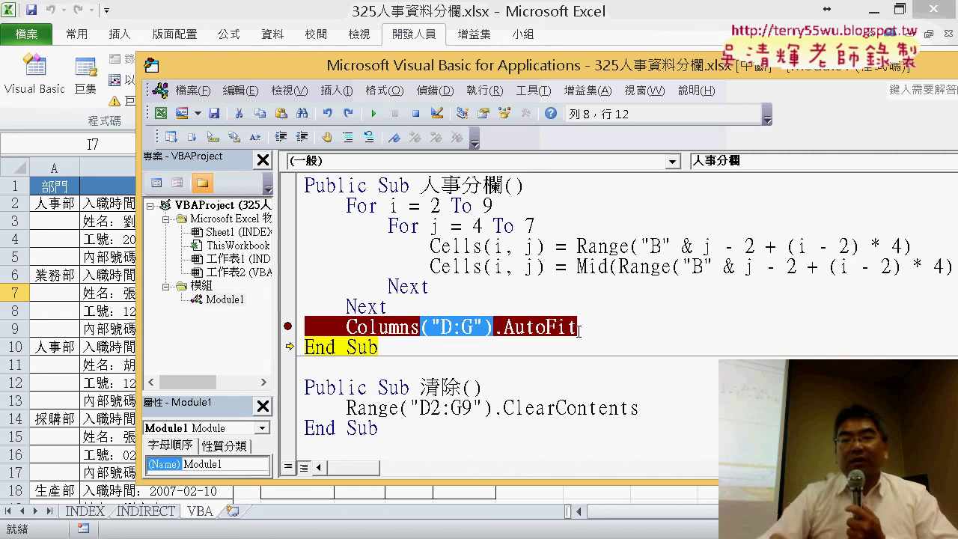
key(Delete)
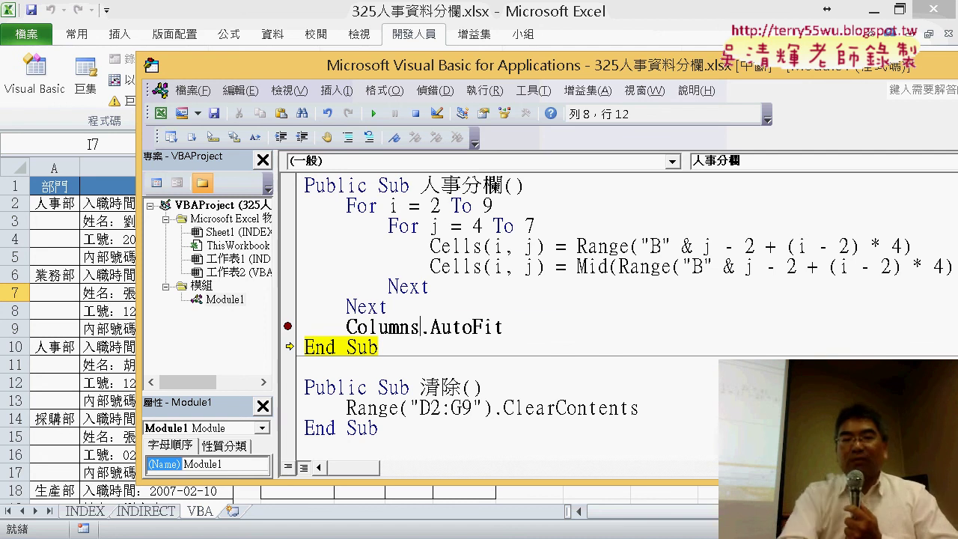
key(ctrl+z)
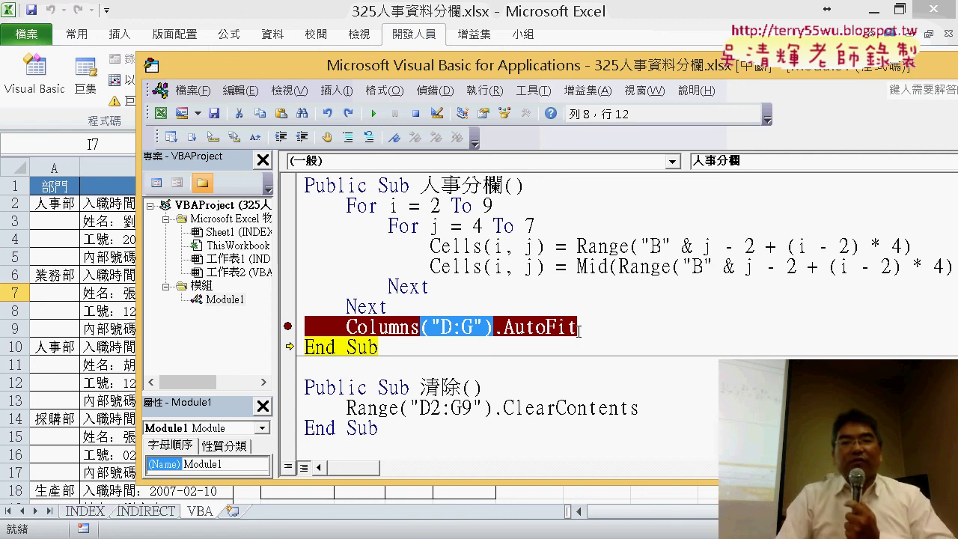
click(674, 268)
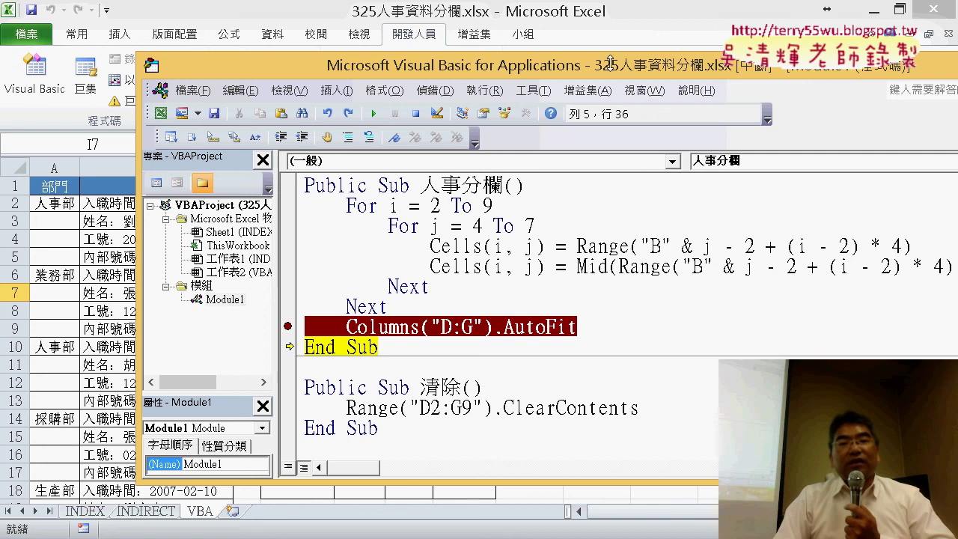
click(611, 13)
- Resume the paused macro, clear D2:G9 with 清除, and run 人事分欄 again
click(732, 328)
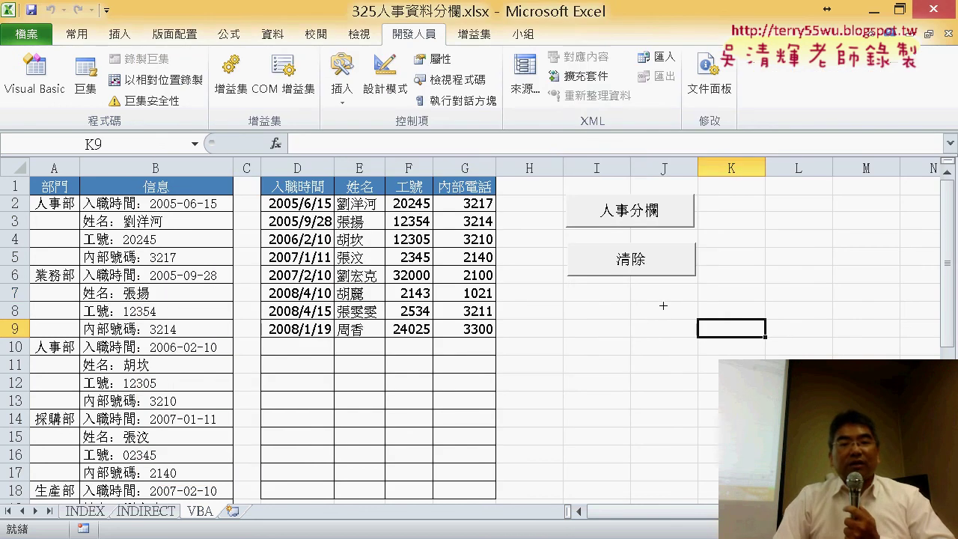
click(419, 470)
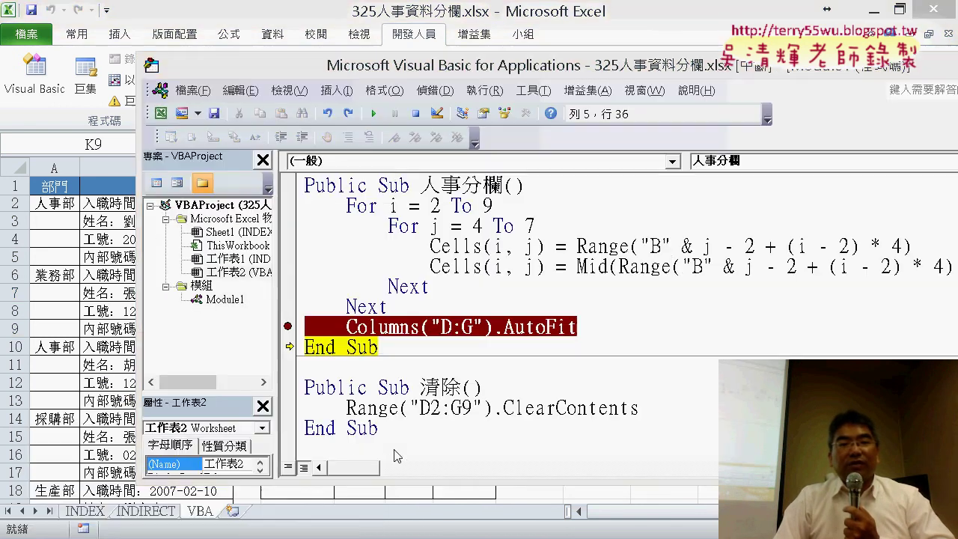
click(373, 113)
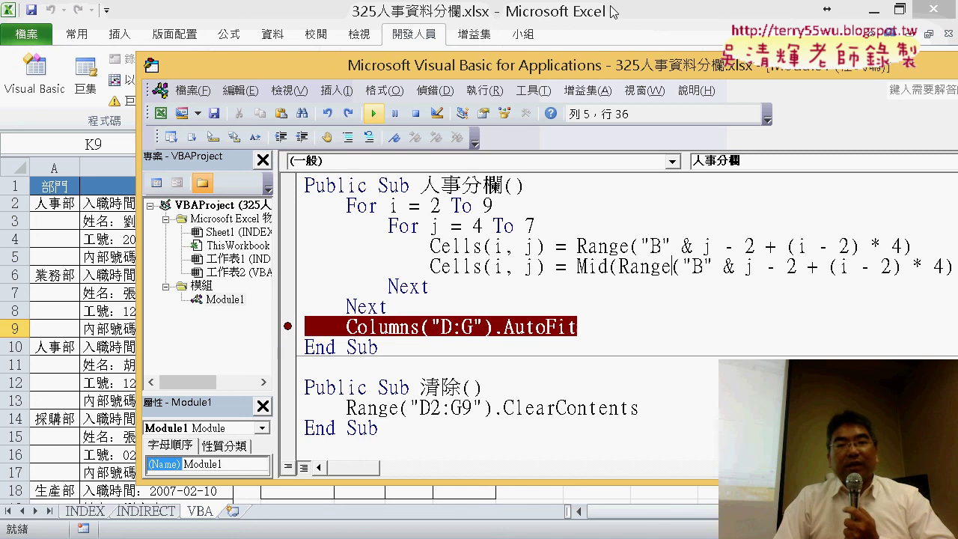
key(alt+F11)
click(666, 279)
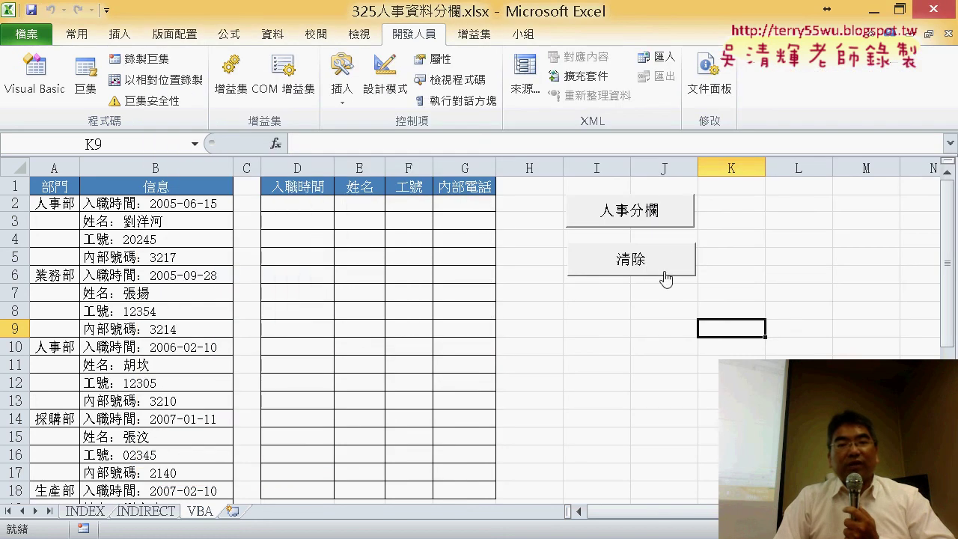
click(651, 209)
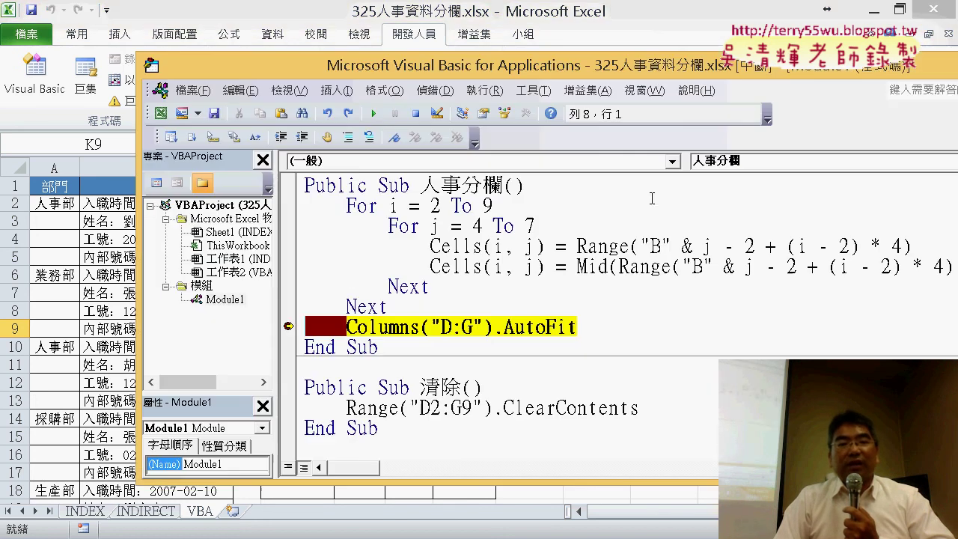
- Remove the AutoFit breakpoint and let the macro run to the end
click(292, 327)
click(373, 113)
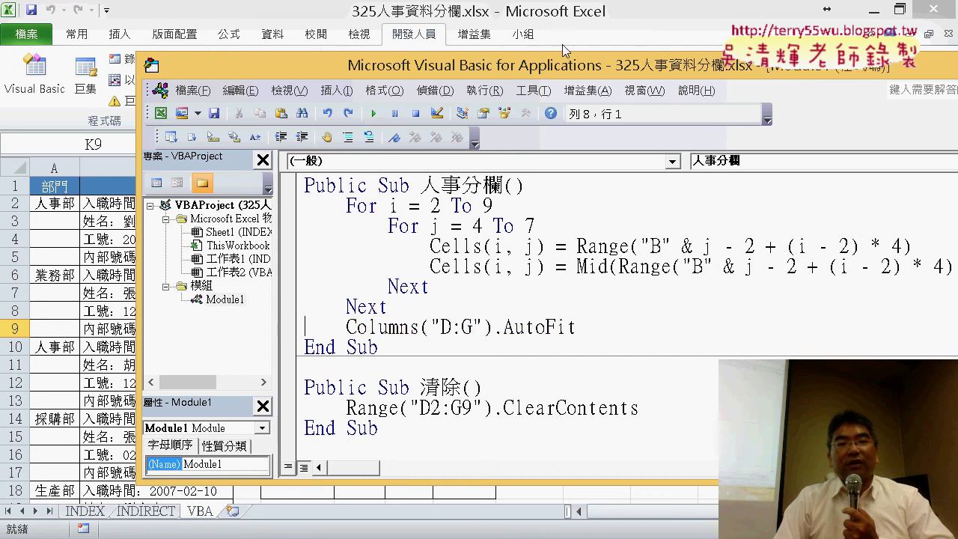
click(620, 11)
- Test 清除 and 人事分欄 twice, clearing and refilling D2:G9
click(620, 263)
click(632, 208)
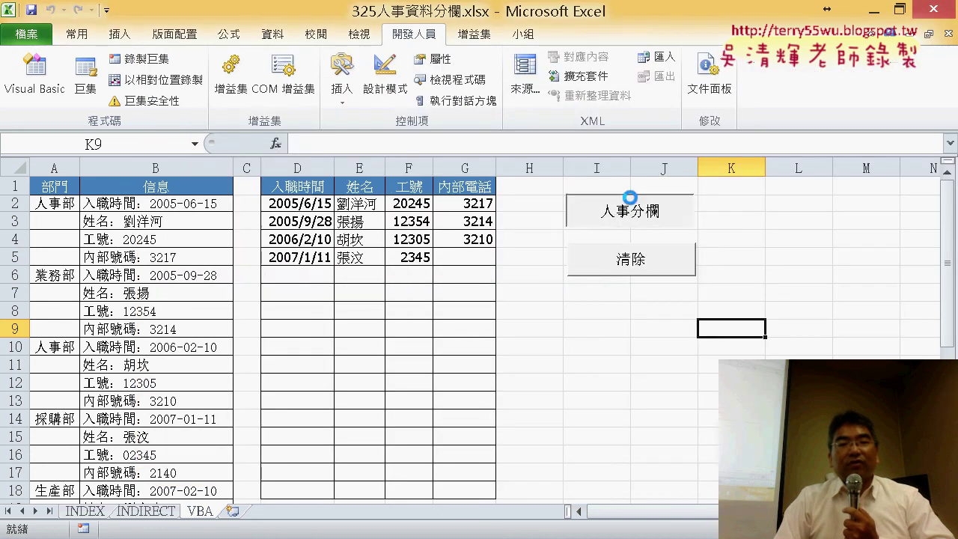
click(622, 268)
click(635, 208)
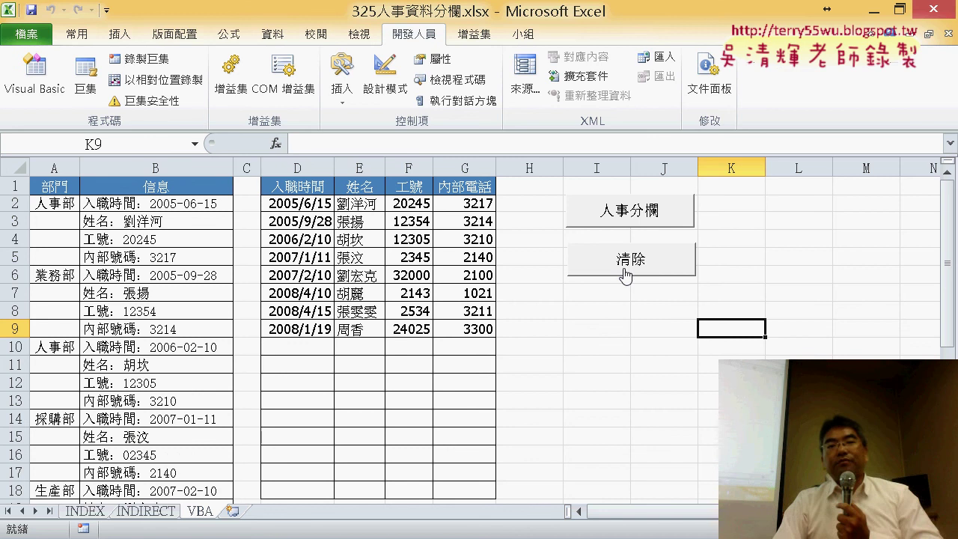